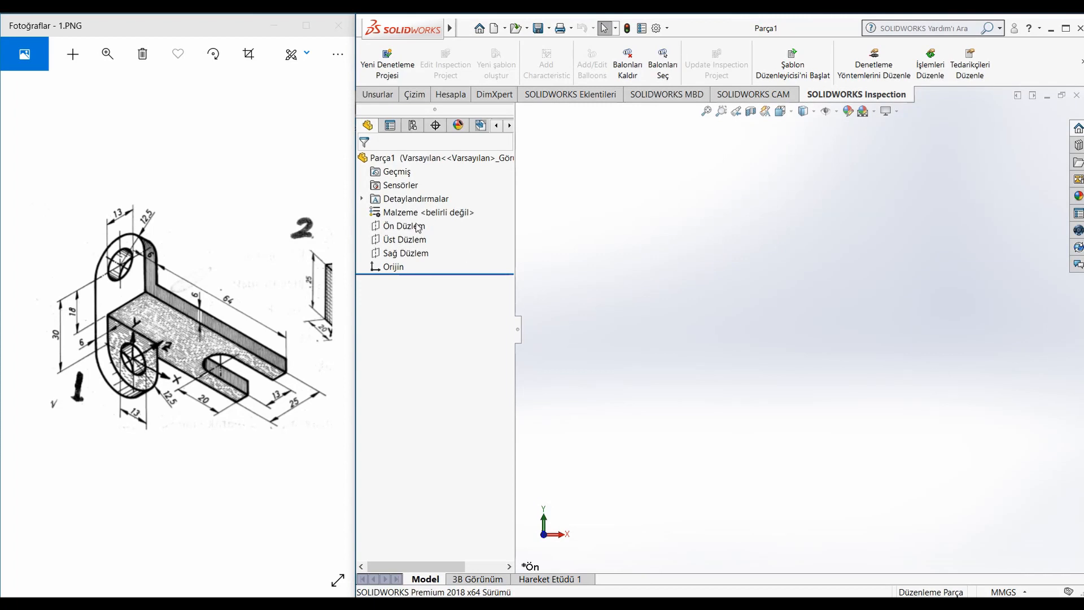
- On the front plane, sketch two concentric circles centred on the origin, with radii of about 29 mm and 66 mm
left_click(418, 226)
left_click(410, 213)
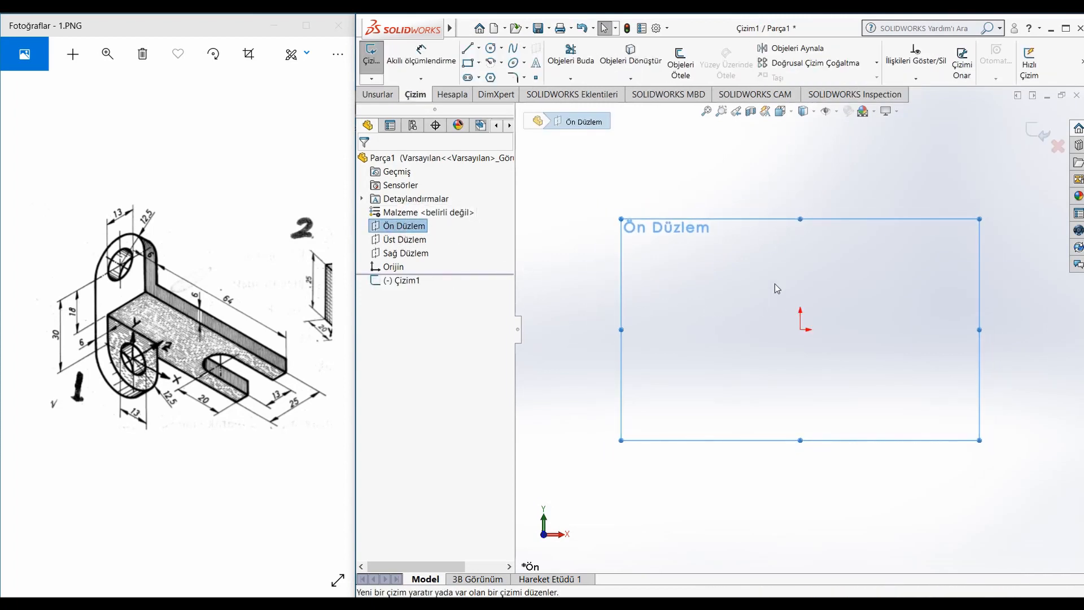
left_click(497, 48)
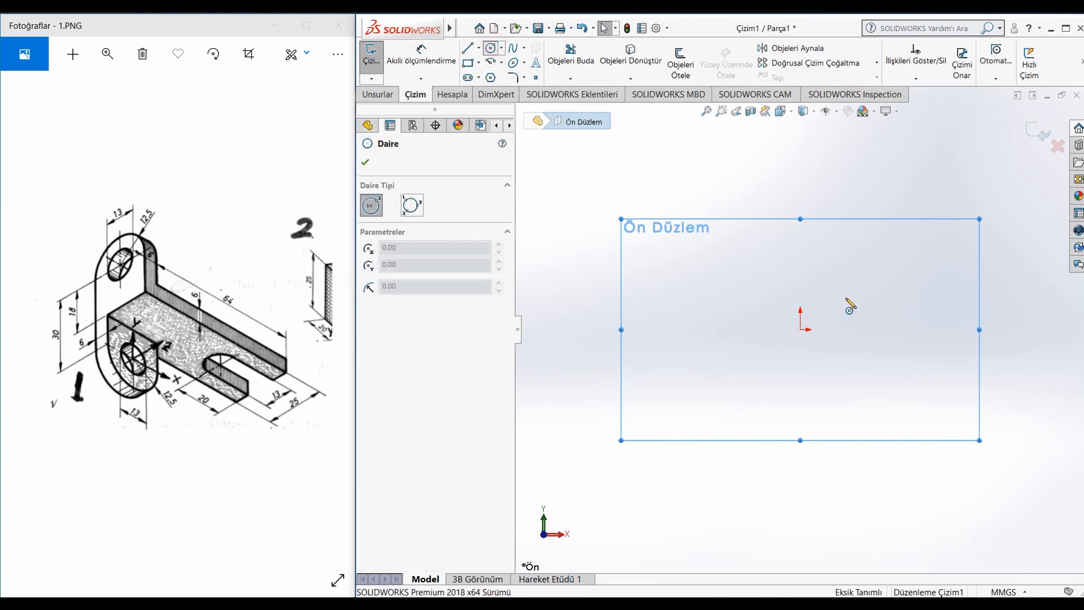
left_click(800, 329)
left_click(828, 382)
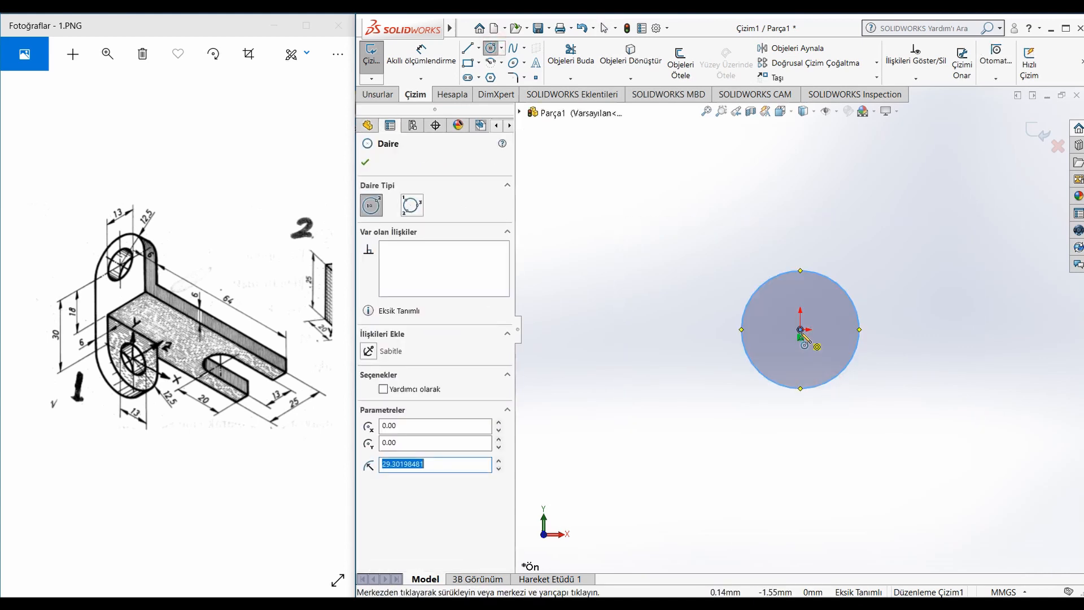
left_click(799, 329)
left_click(857, 454)
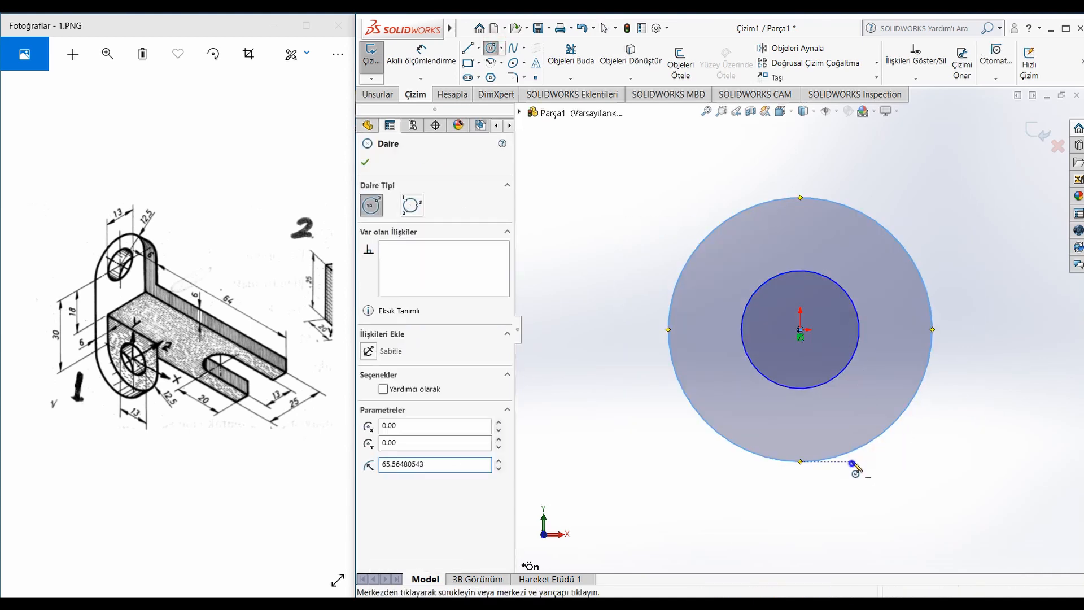
- Dimension the inner circle's diameter to 13 mm
right_click_drag(852, 463, 853, 409)
left_click(847, 367)
left_click(915, 497)
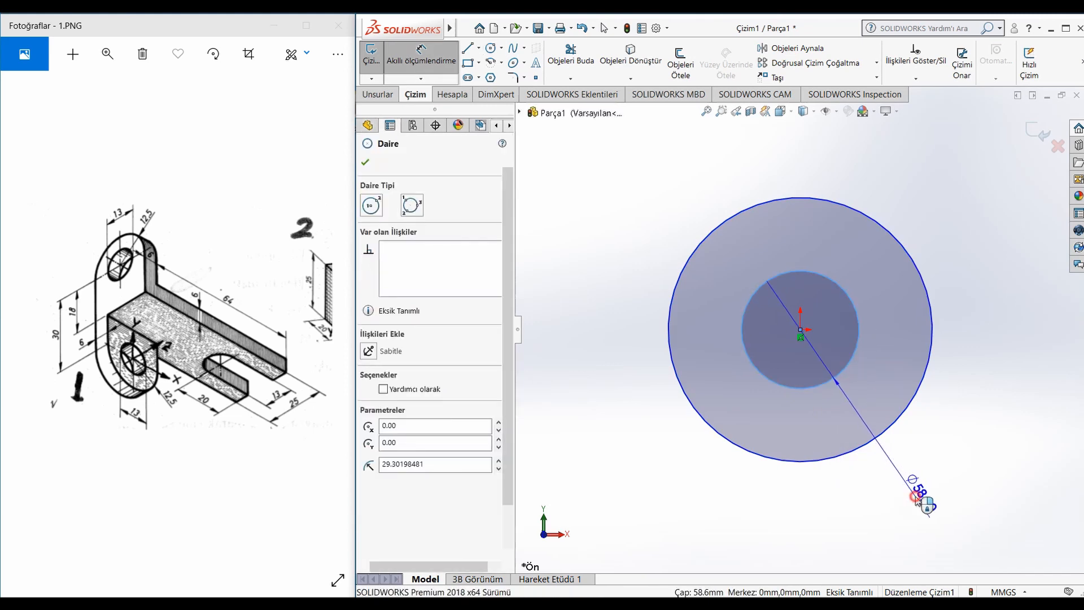
left_click(915, 497)
type("1")
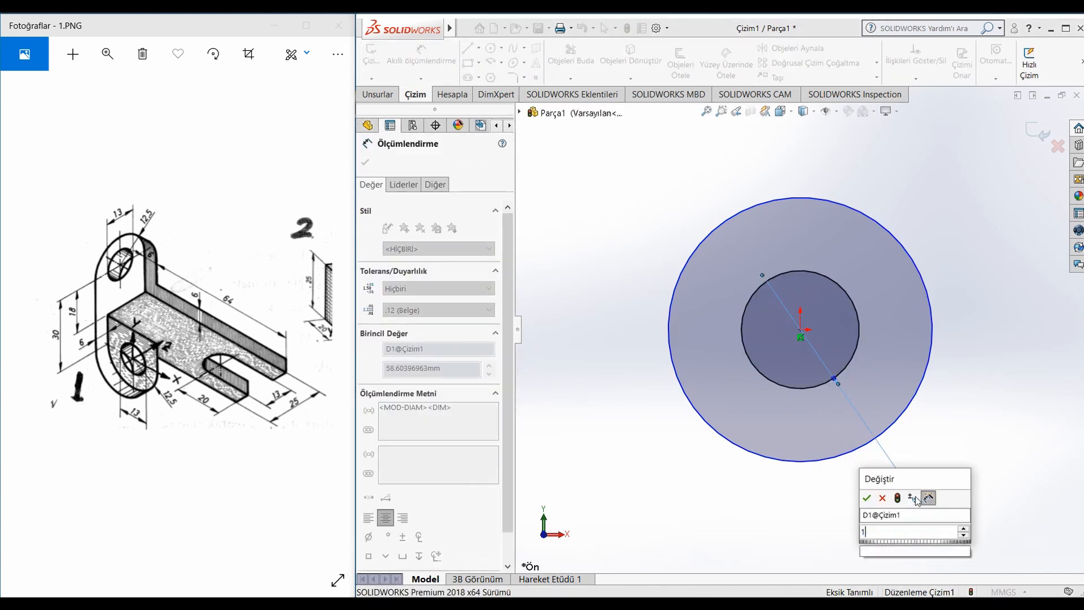
type("3")
key("Return")
- Dimension the outer circle's diameter to 25 mm
left_click(849, 458)
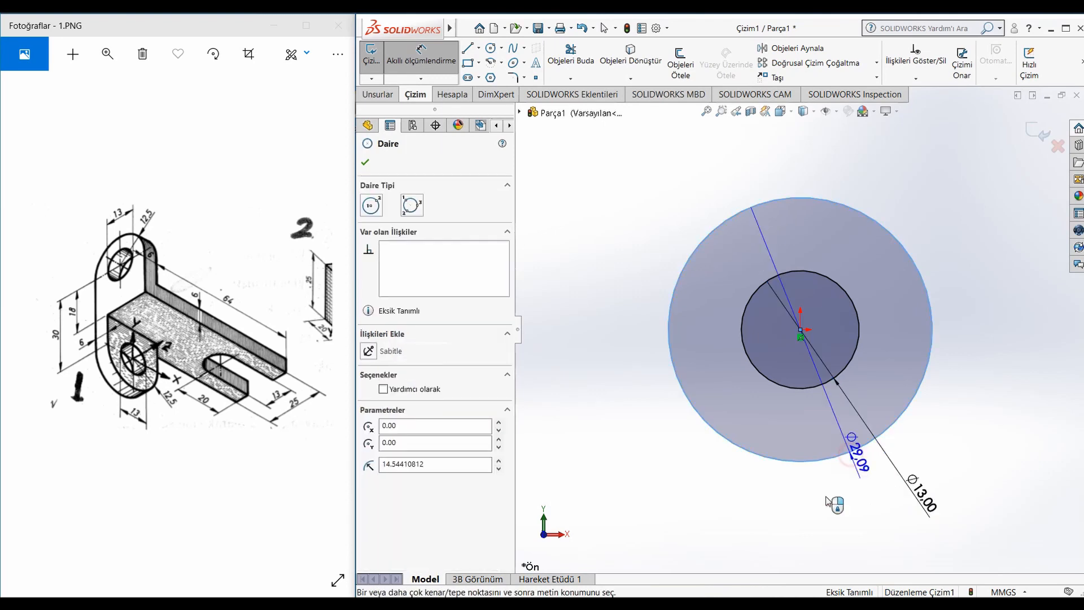
left_click(784, 543)
type("25")
key("Return")
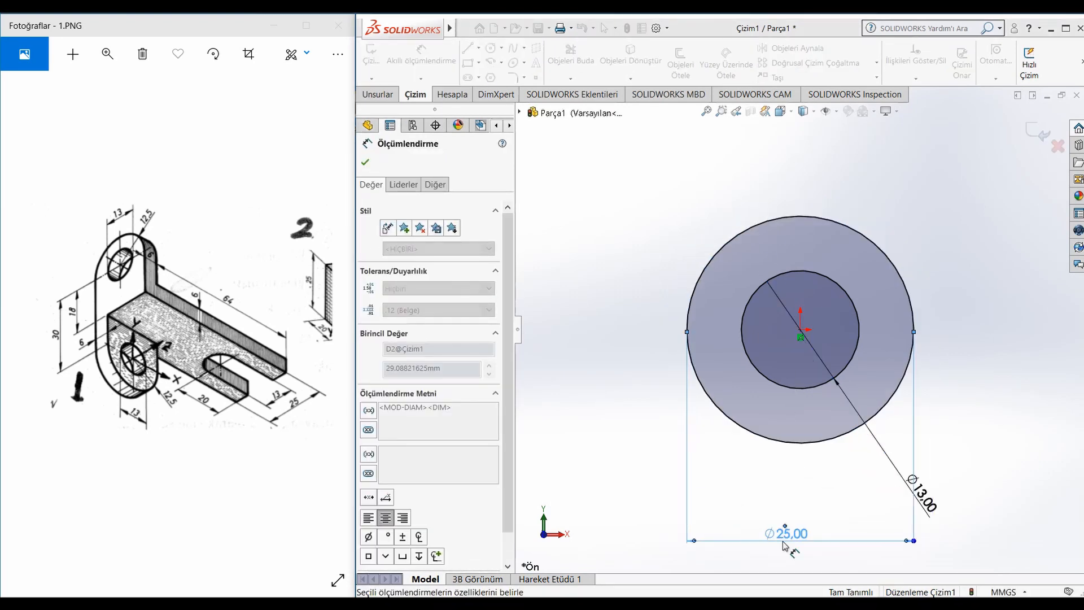
- Draw vertical lines about 25 mm long up from the outer circle's left and right quadrant points, joined by a horizontal line
scroll(855, 300, "up", 4)
scroll(863, 249, "down", 3)
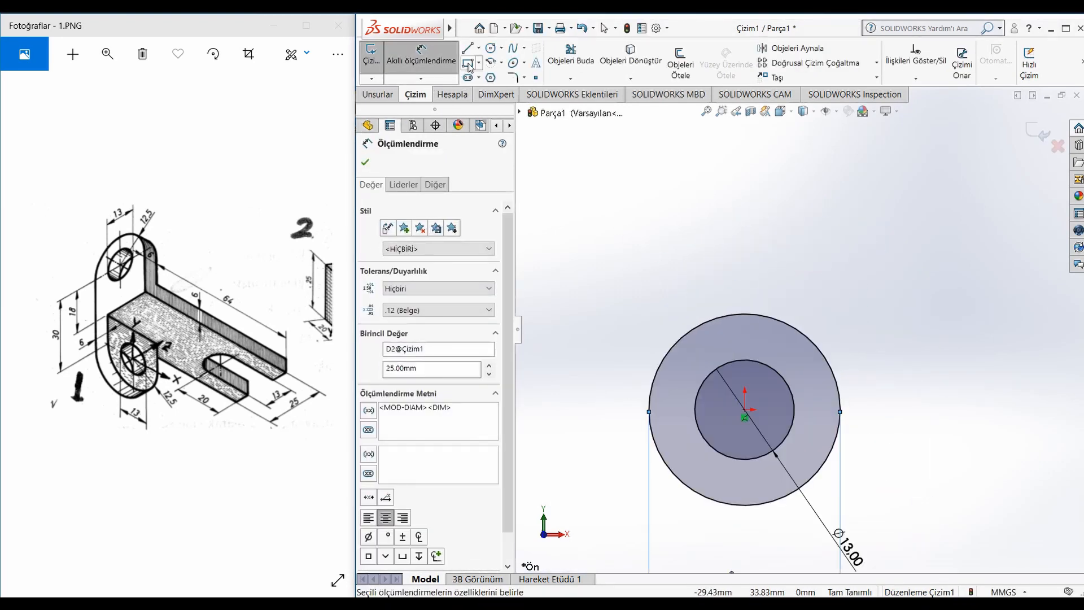
left_click(469, 50)
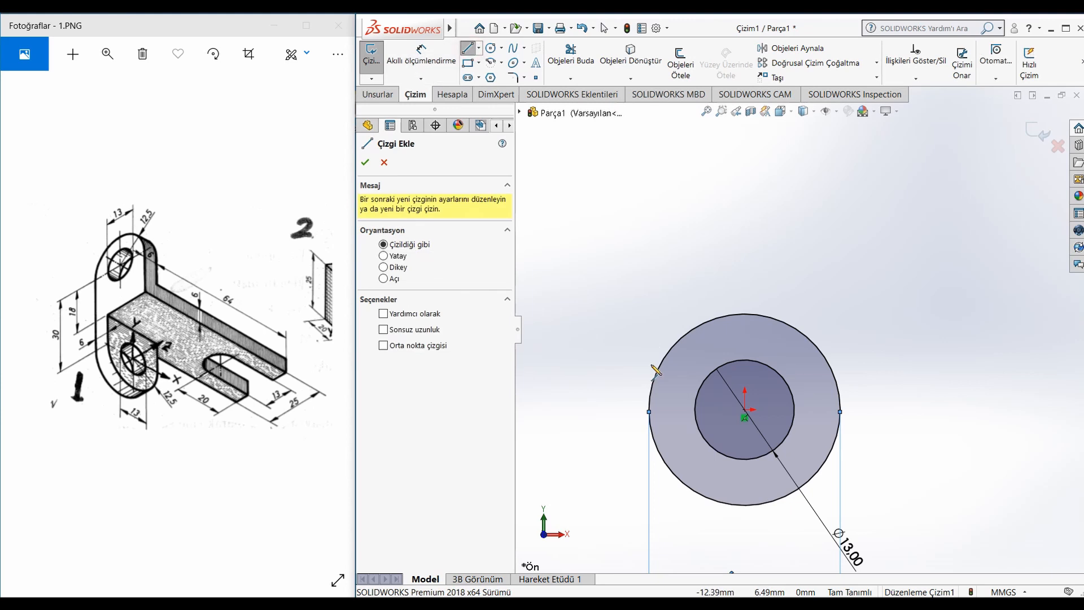
left_click(649, 410)
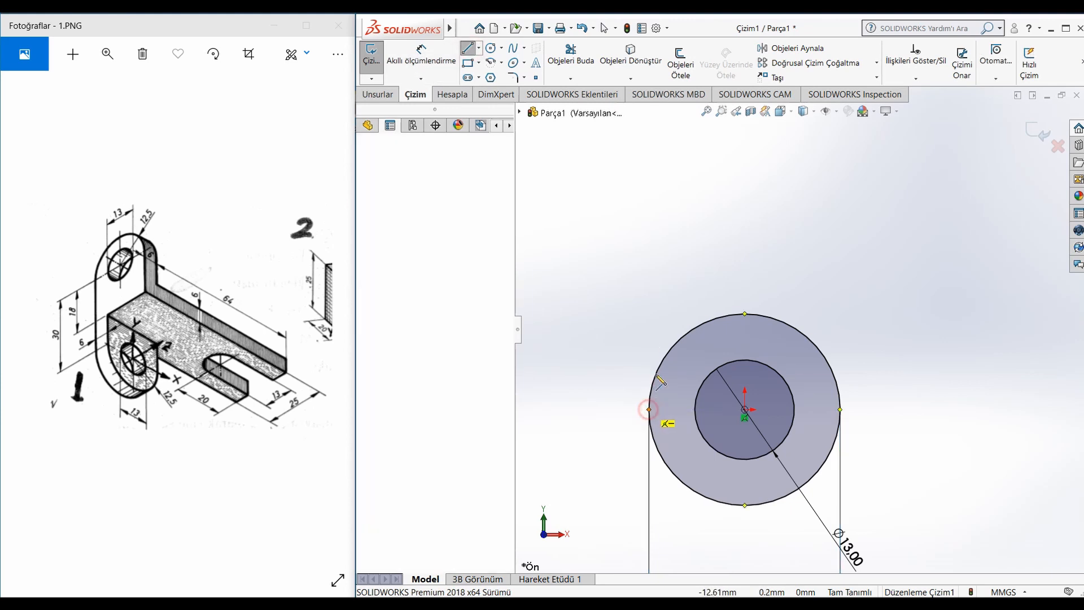
left_click(649, 217)
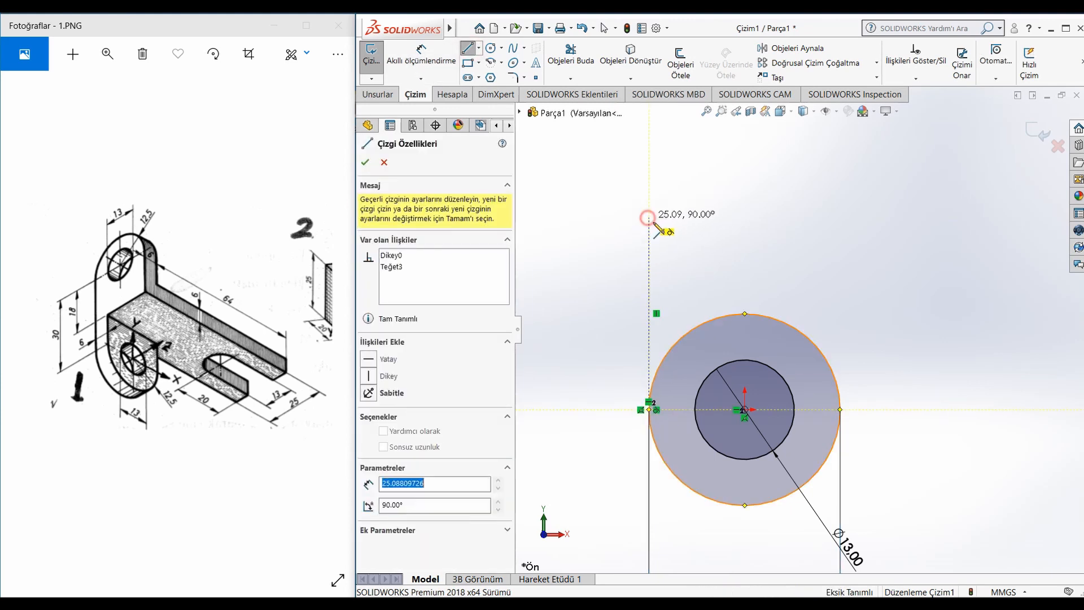
left_click(840, 218)
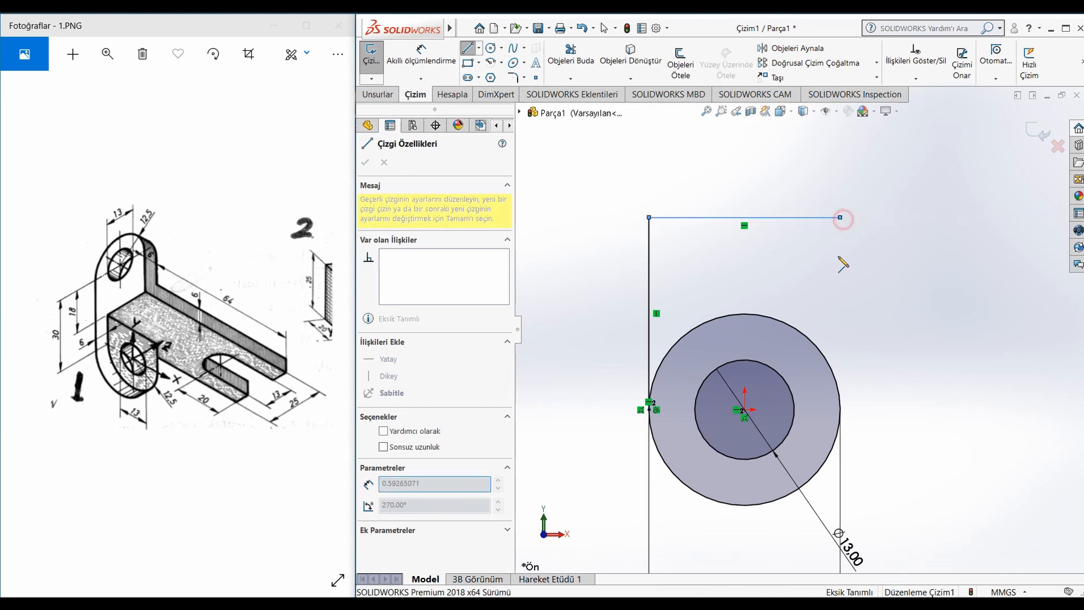
left_click(840, 409)
- Dimension the right vertical line's length to 12 mm
right_click_drag(881, 456, 883, 294)
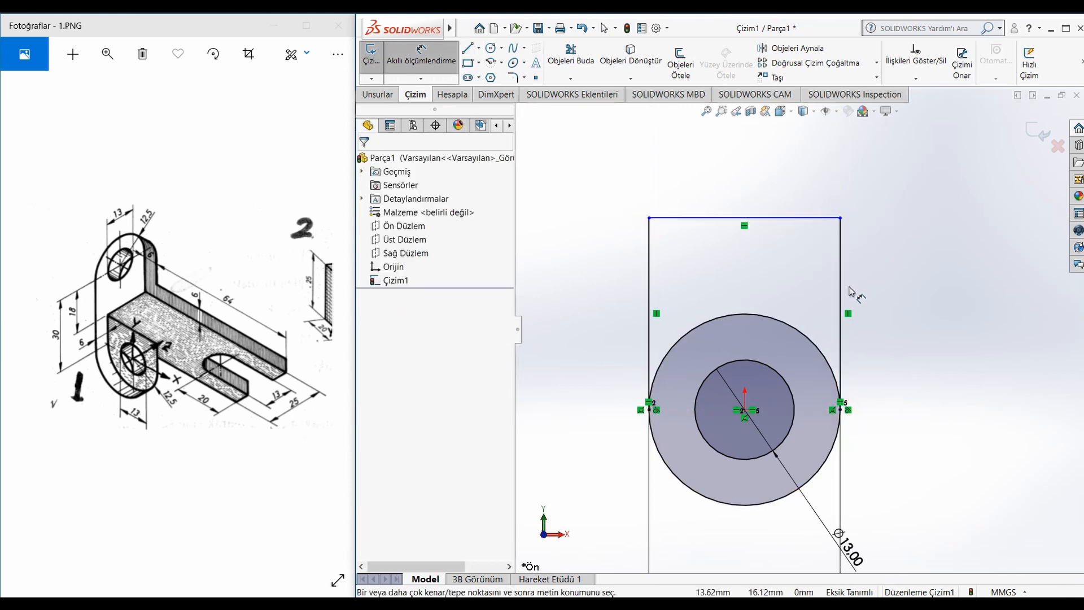
left_click(845, 299)
left_click(907, 322)
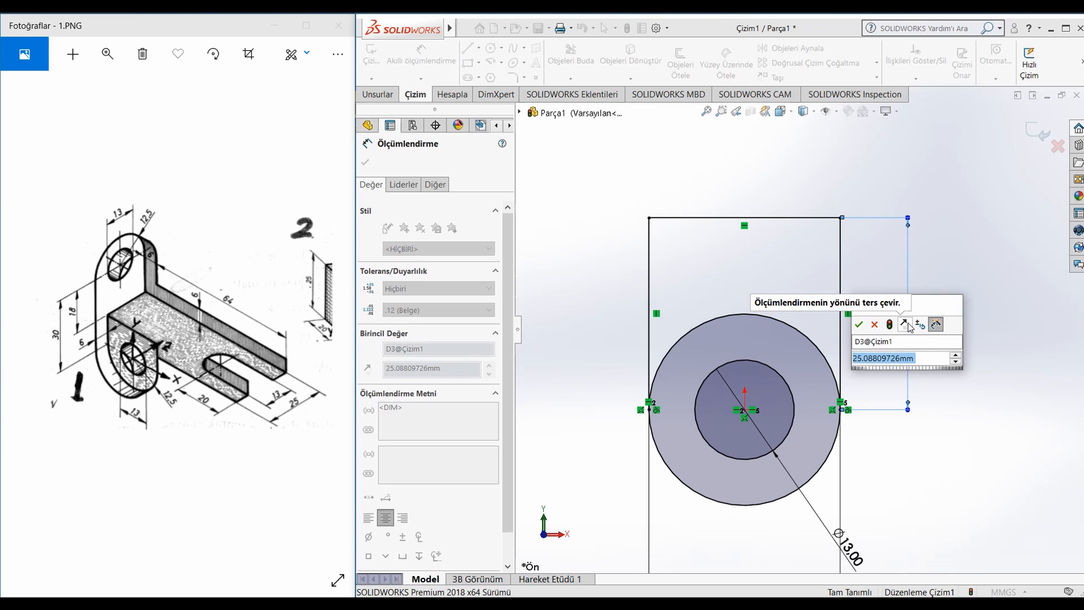
type("12")
key("Return")
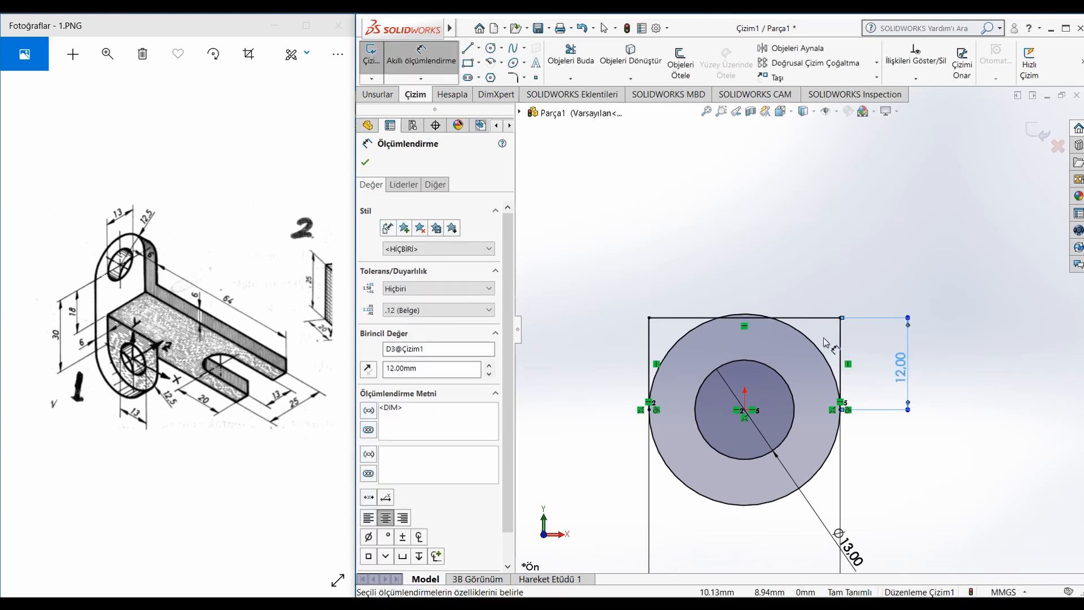
- Trim away the upper half of the outer circle to leave a closed U-shaped profile
left_click(570, 54)
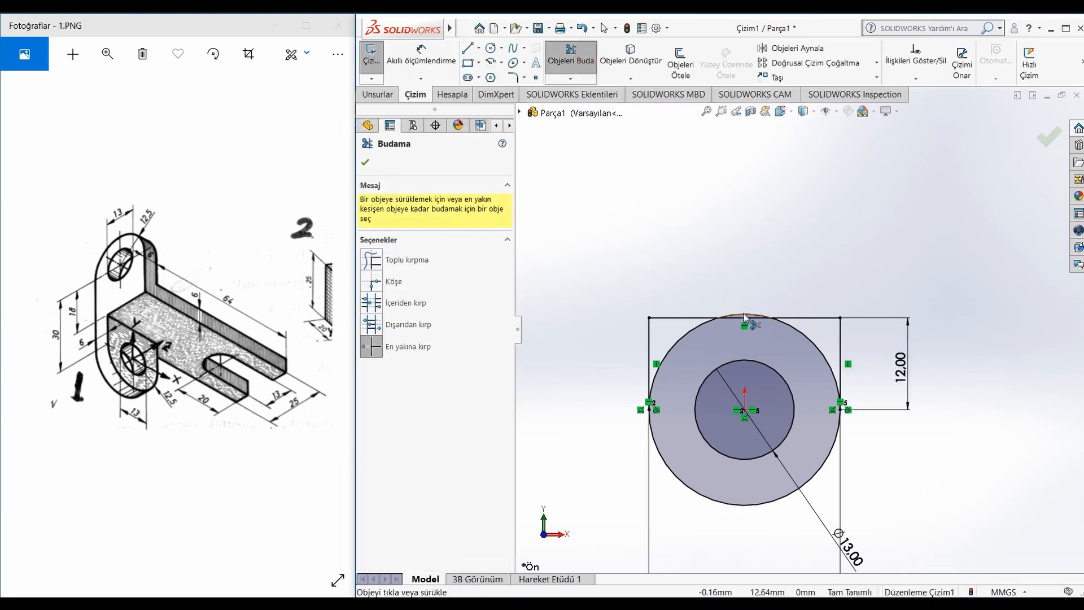
left_click(743, 315)
left_click(694, 328)
left_click(813, 344)
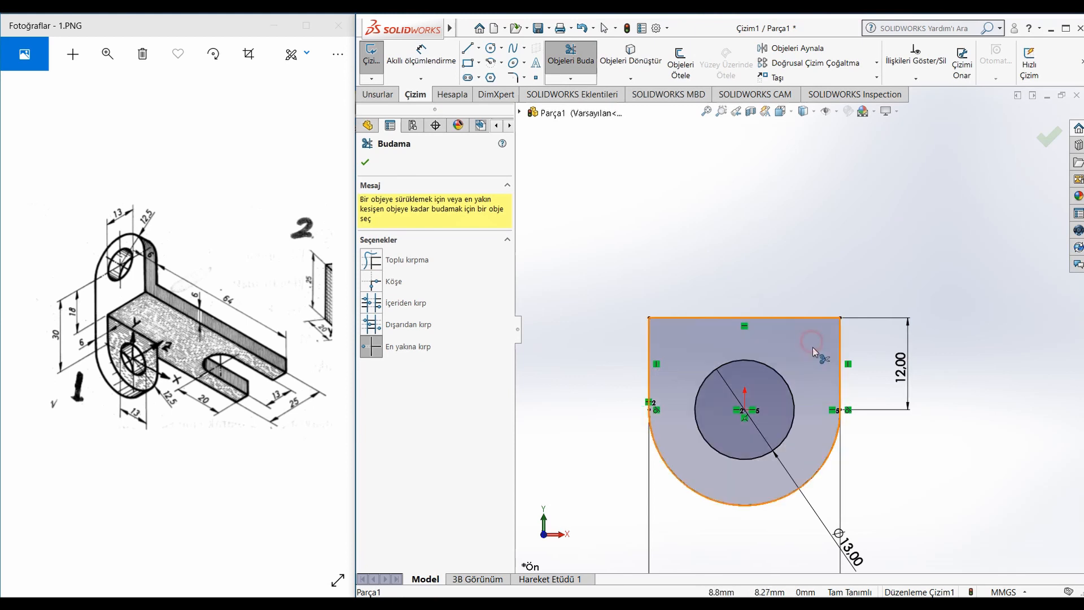
scroll(815, 356, "up", 2)
left_click(366, 162)
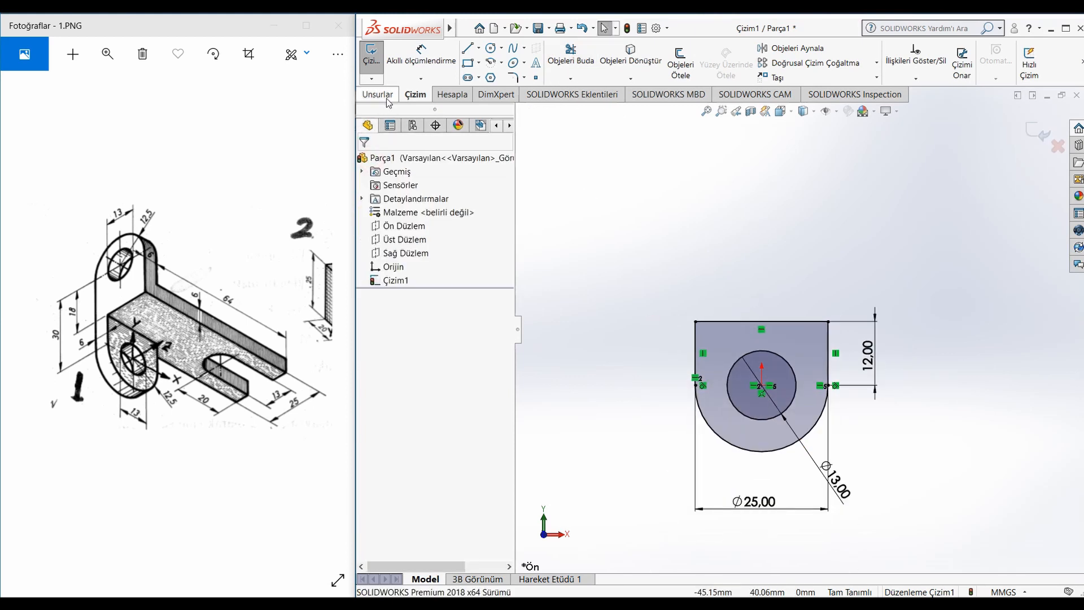
- Extrude the U-shaped profile with its hole 6 mm in the reversed direction
left_click(377, 94)
left_click(389, 62)
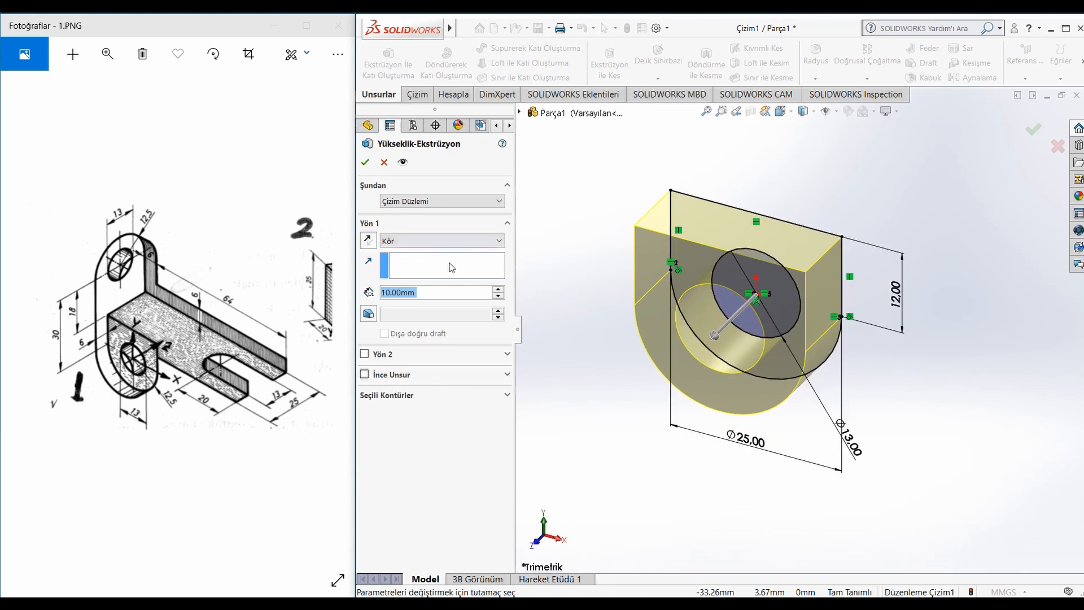
left_click(368, 241)
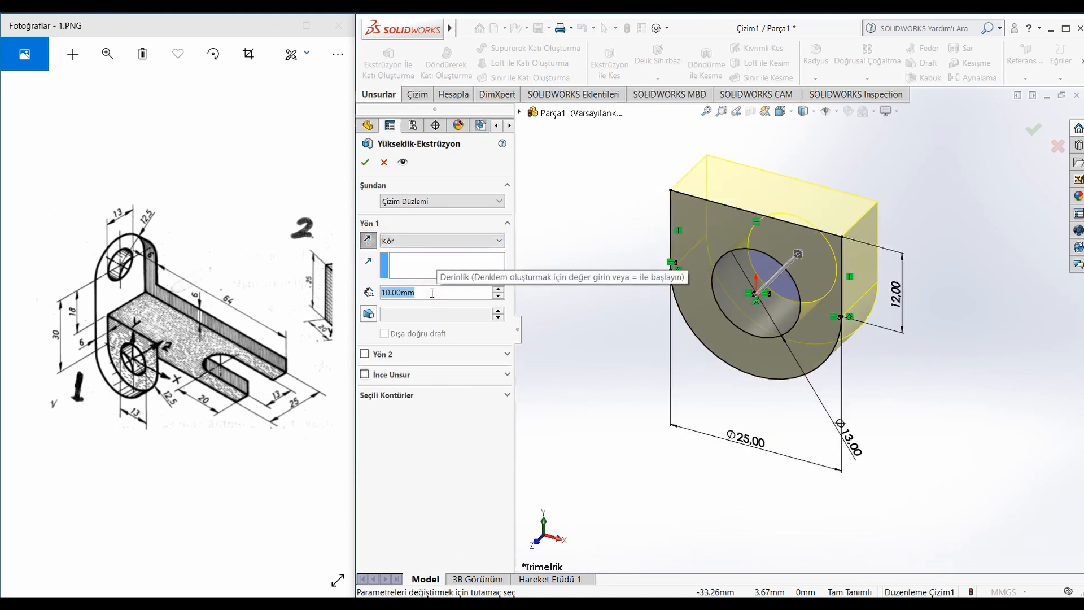
type("6")
key("Return")
left_click(604, 249)
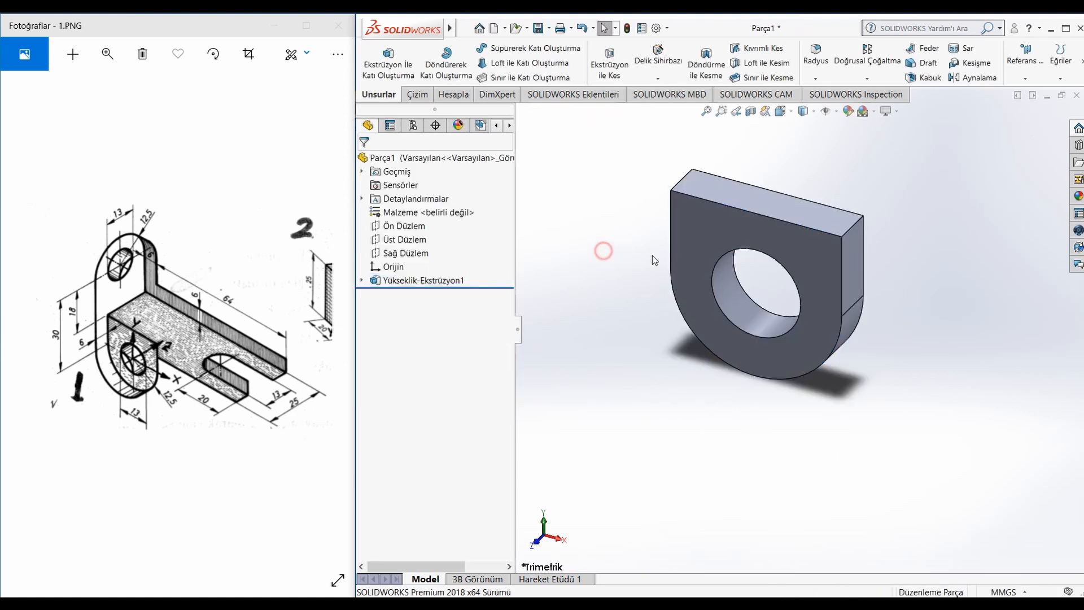
- On the lug's flat side face, sketch a rectangle about 23.3 by 6.2 mm from the face's upper back corner, extending forward
middle_click_drag(686, 249, 813, 242)
left_click(765, 239)
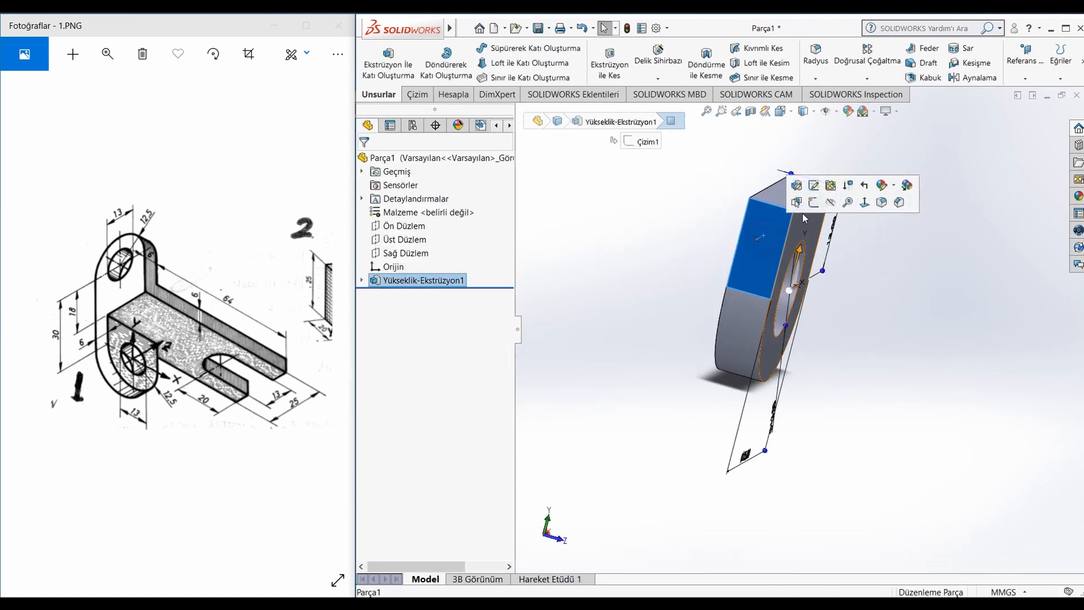
left_click(810, 204)
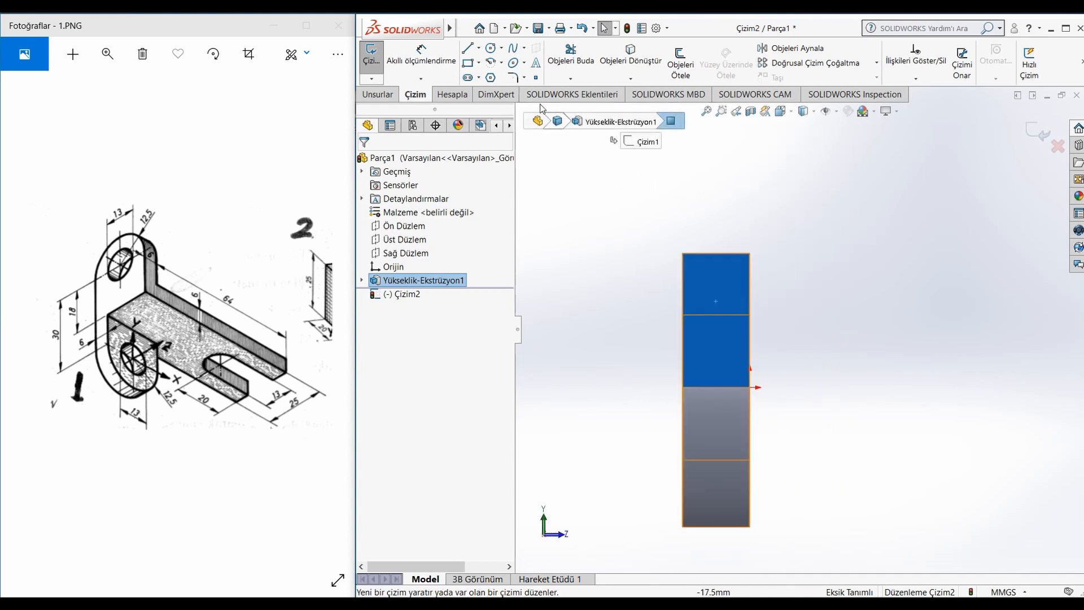
left_click(467, 62)
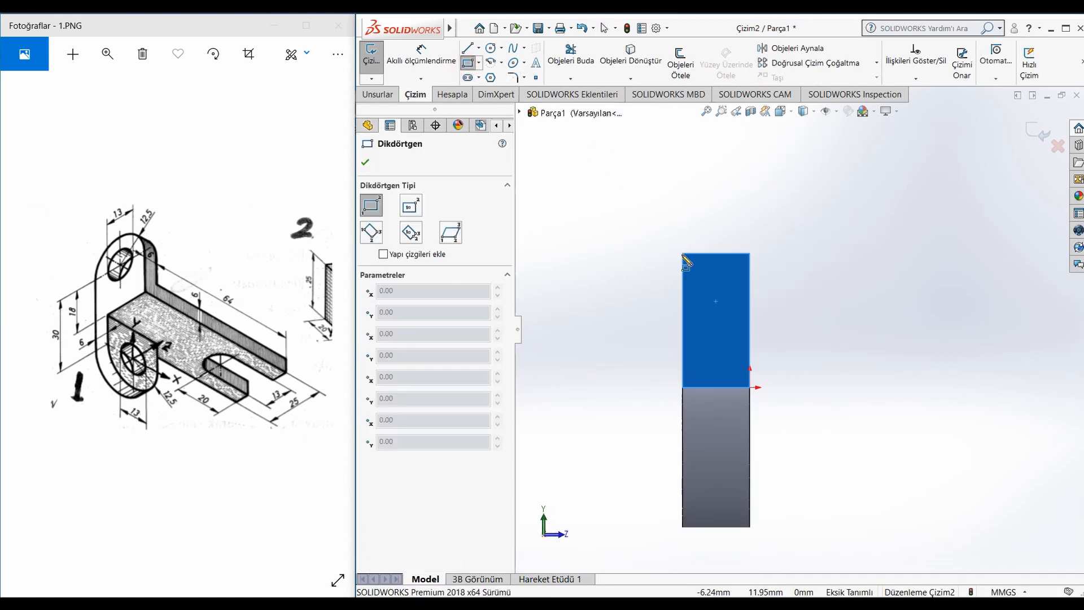
left_click(684, 254)
left_click(943, 184)
- Dimension the rectangle's top edge to 25 mm
right_click_drag(871, 302, 868, 253)
left_click(852, 184)
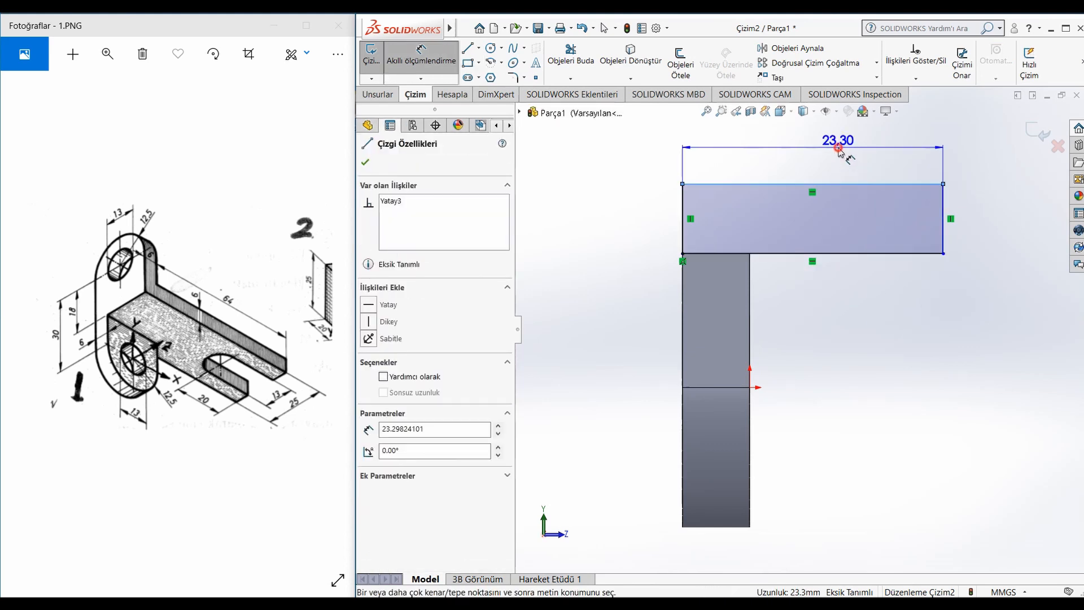
left_click(839, 152)
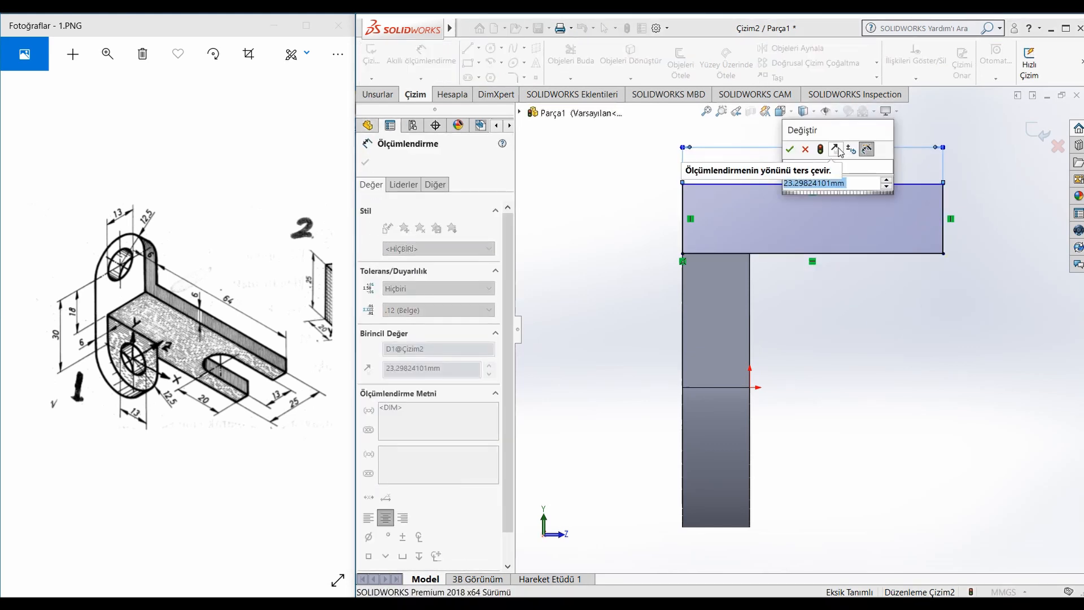
type("25")
key("Return")
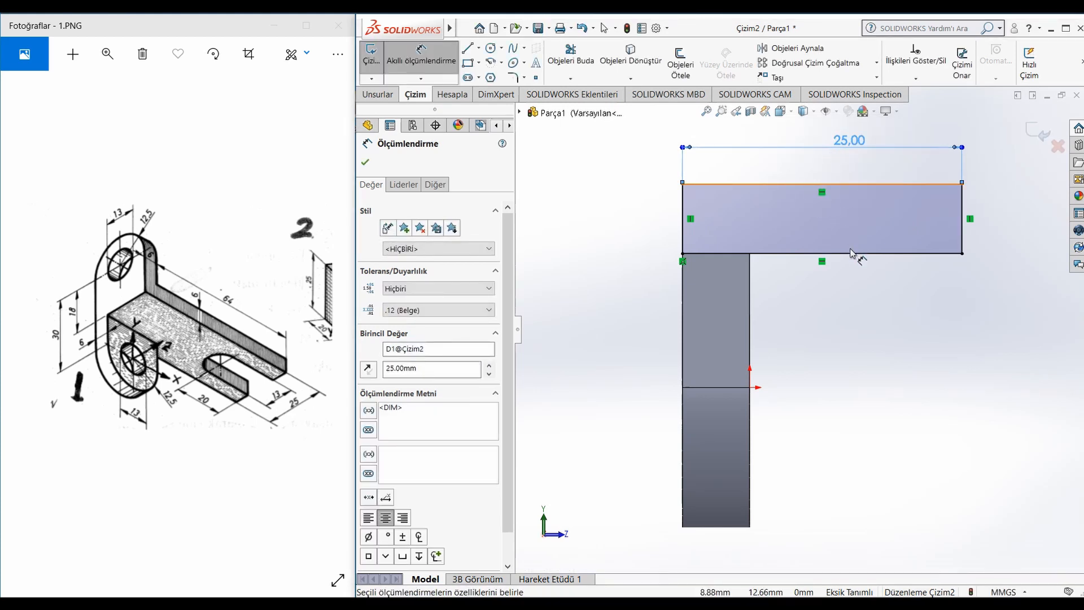
- Dimension the rectangle's height to 6 mm
left_click(963, 236)
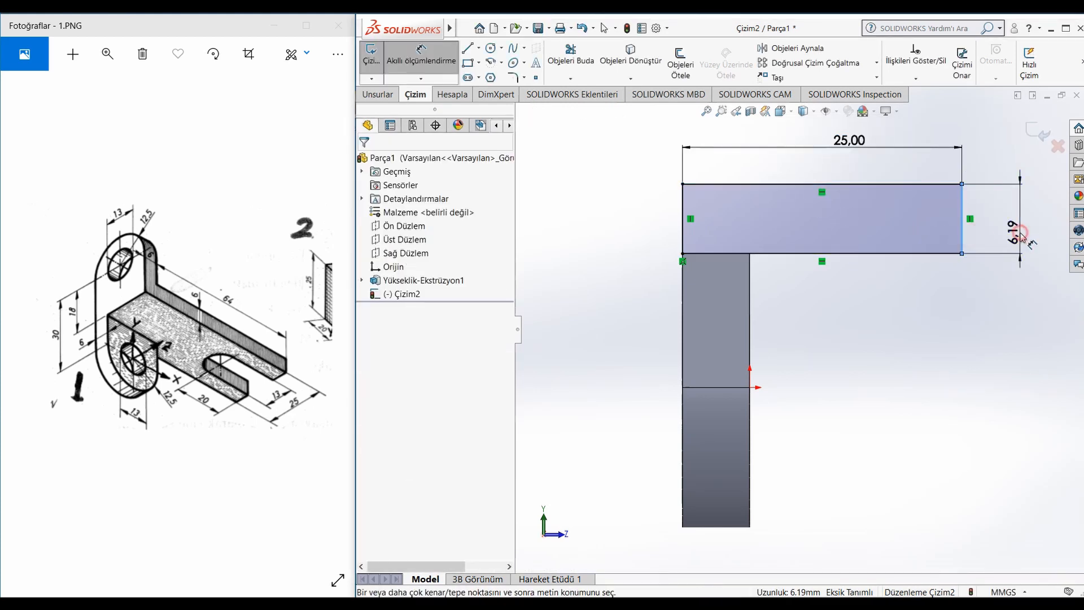
left_click(1017, 232)
type("6.00mm")
key("Return")
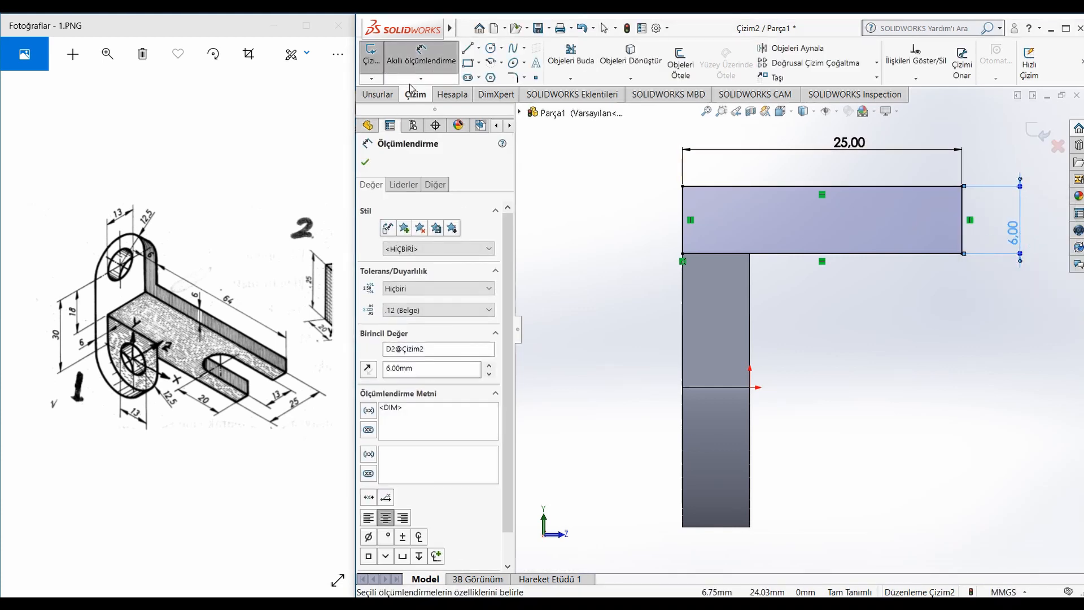
- Extrude the rectangle 70 mm in the reversed direction across the lug to form the arm, merged with the body
left_click(387, 94)
left_click(395, 57)
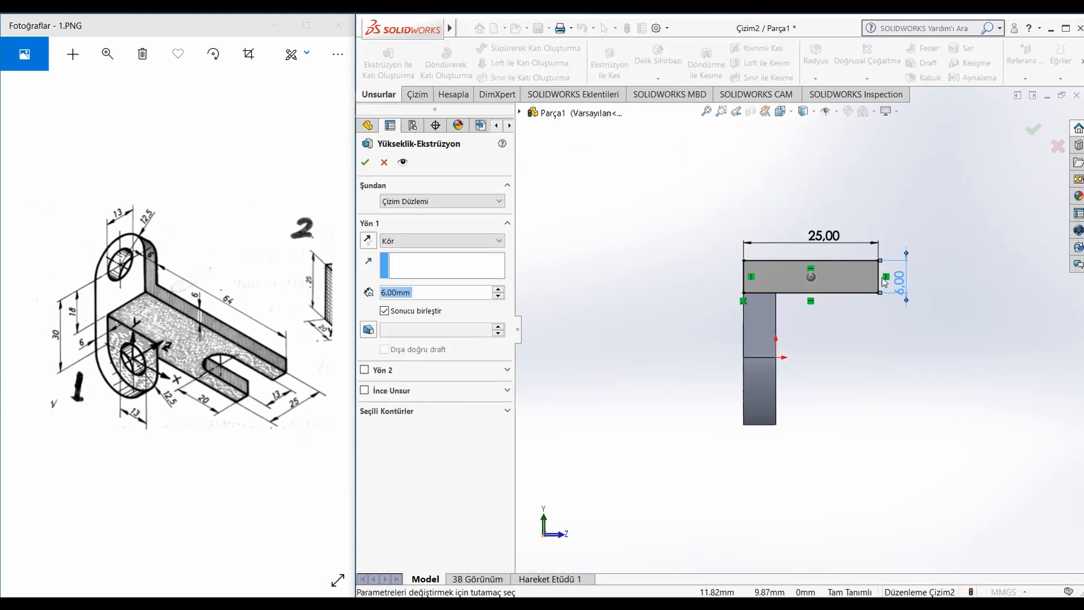
left_click(368, 240)
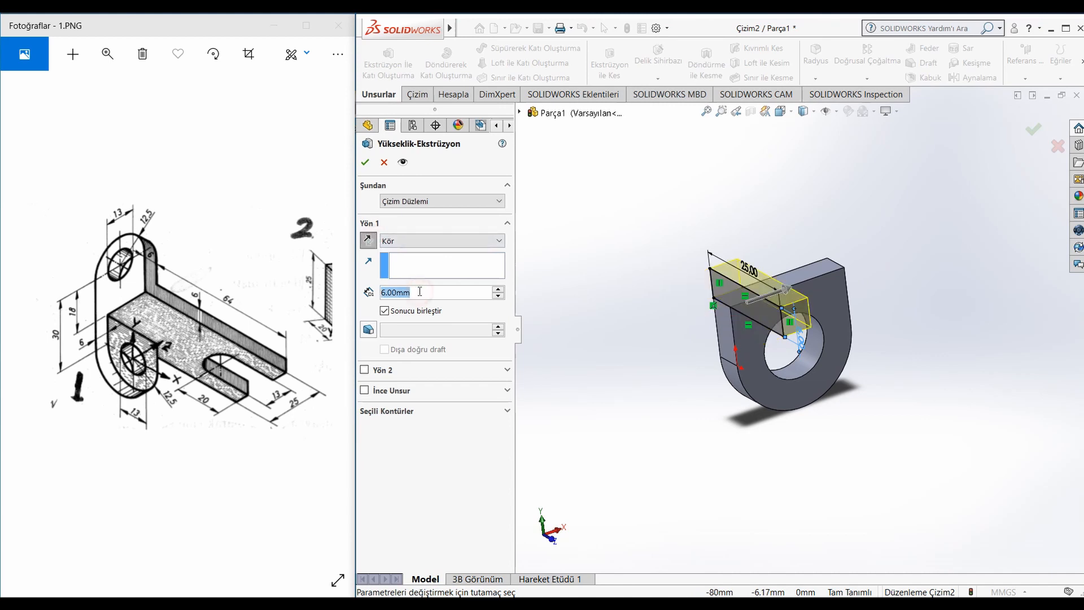
type("70")
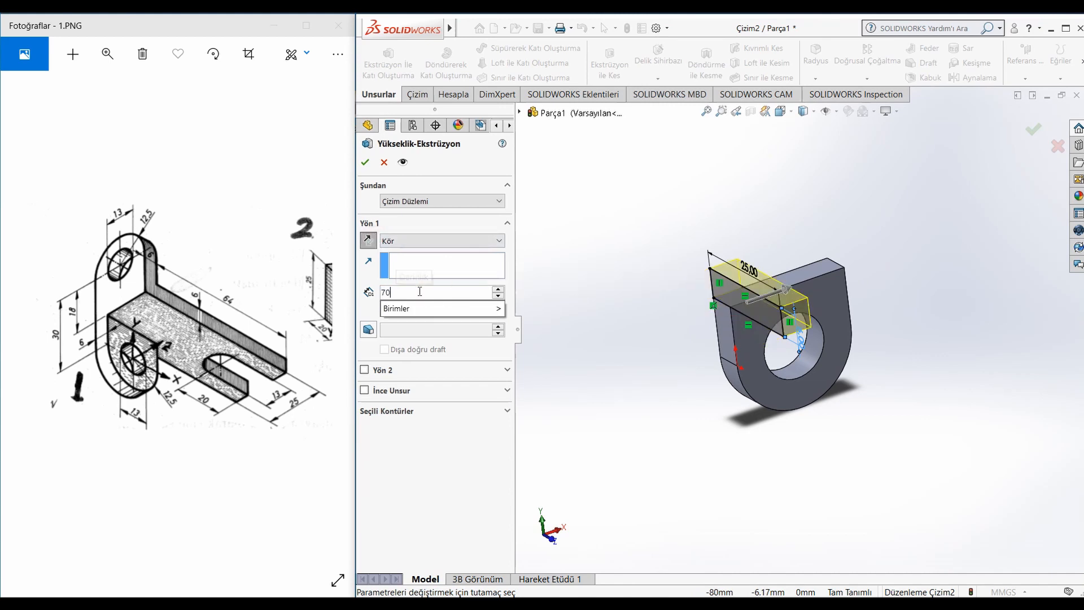
key("Return")
key("Return")
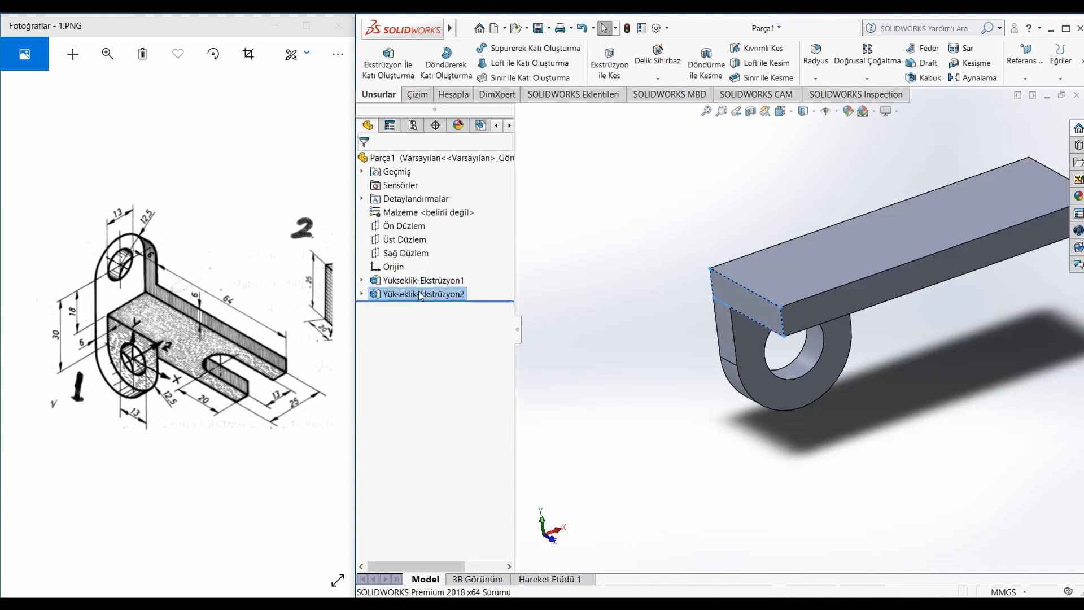
- On the L-shaped end face, sketch two concentric circles with radii of about 3.2 and 7.1 mm above the arm
left_click(748, 282)
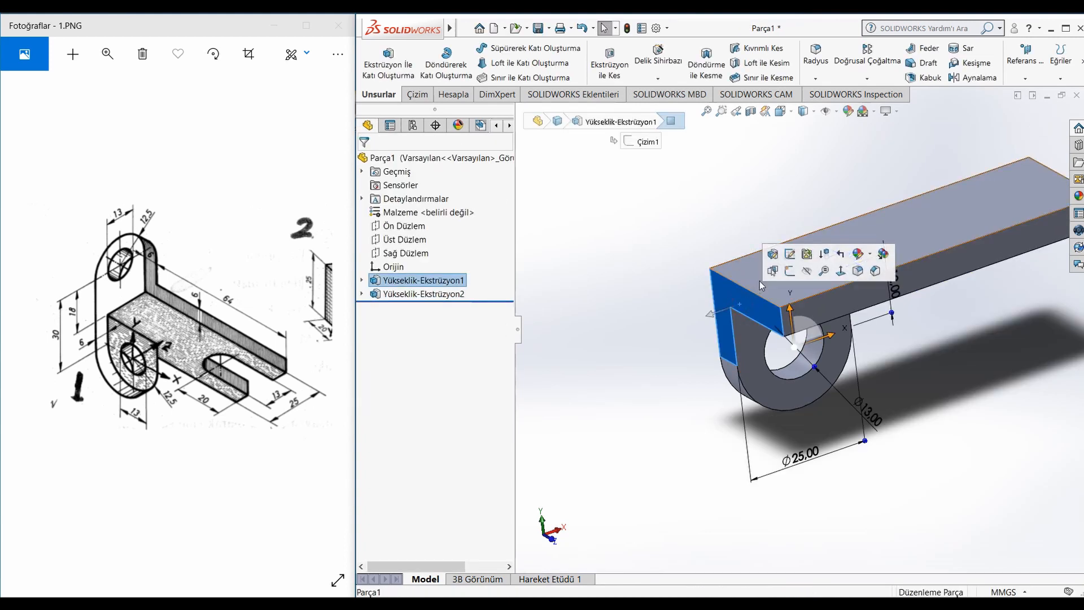
left_click(791, 271)
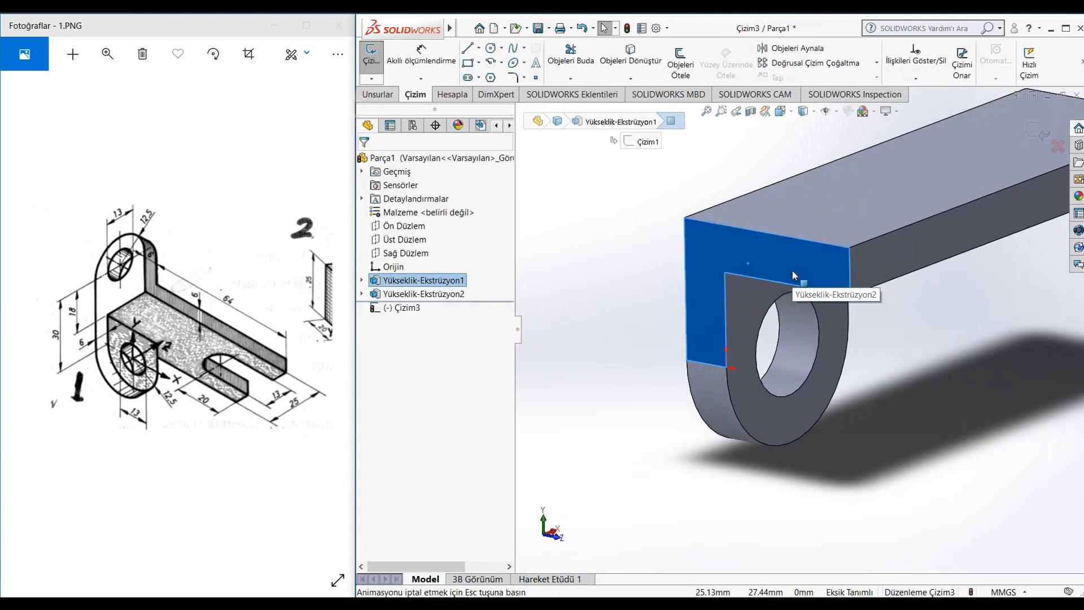
left_click(491, 48)
left_click(802, 179)
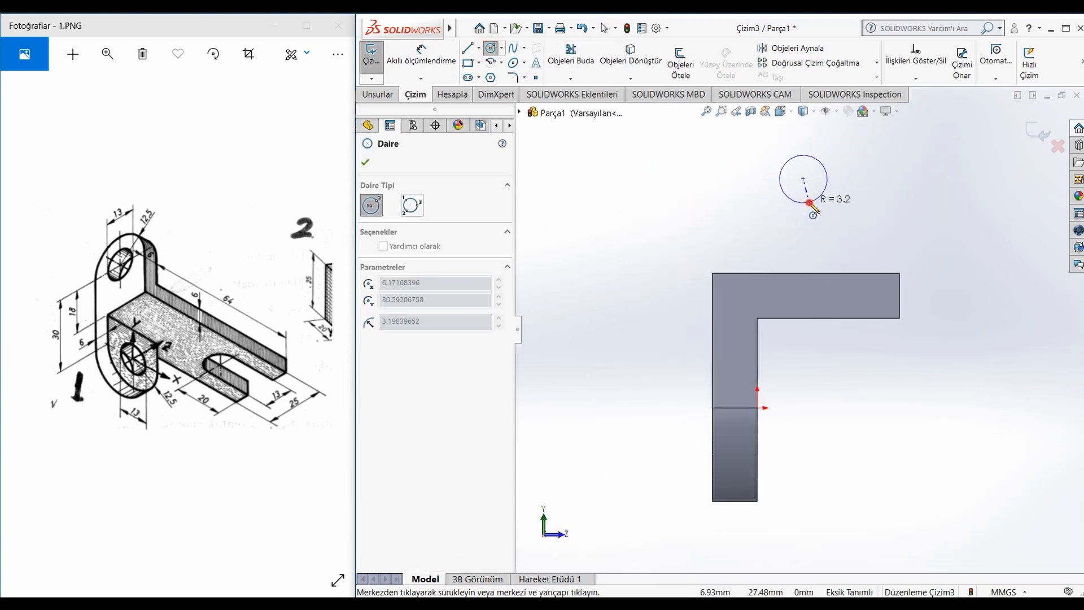
left_click(812, 204)
left_click(802, 179)
left_click(827, 227)
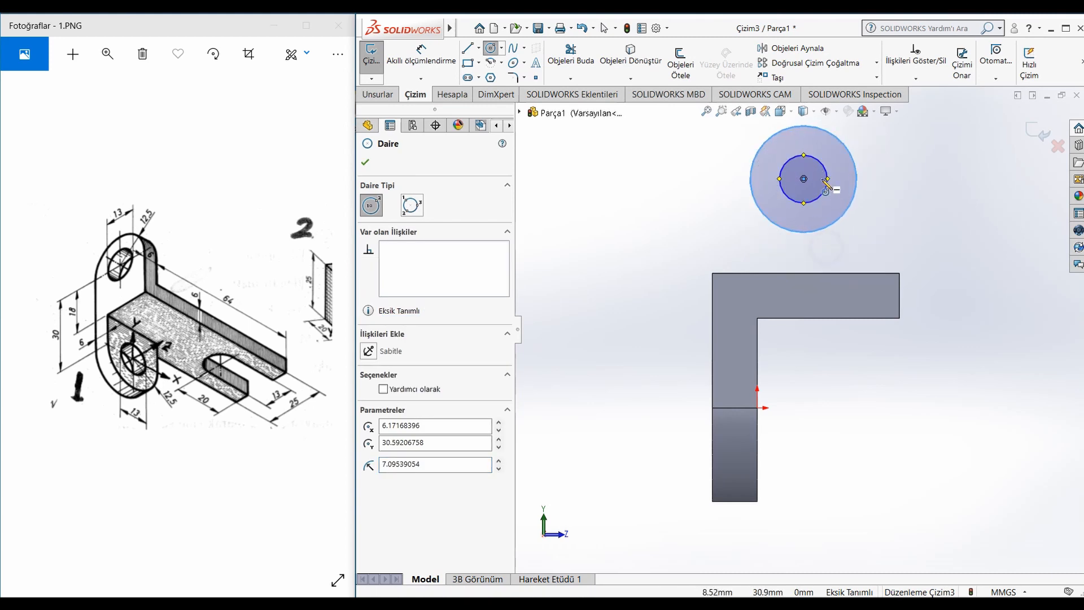
- Dimension the inner circle's diameter to 13 mm and the outer circle's diameter to 25 mm
right_click_drag(825, 209, 825, 146)
left_click(826, 174)
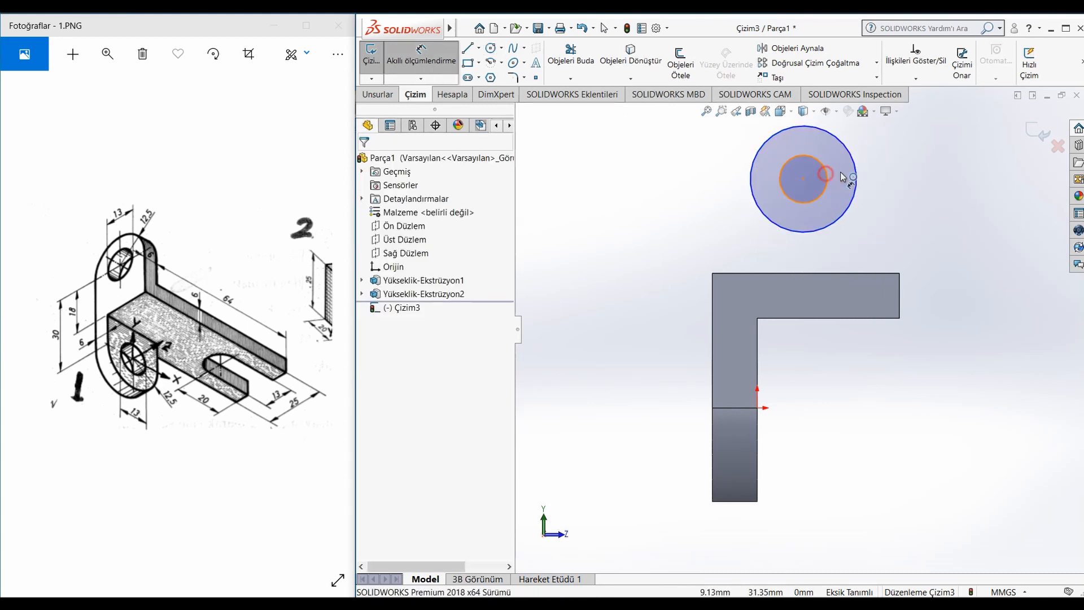
left_click(925, 165)
type("13")
key("Return")
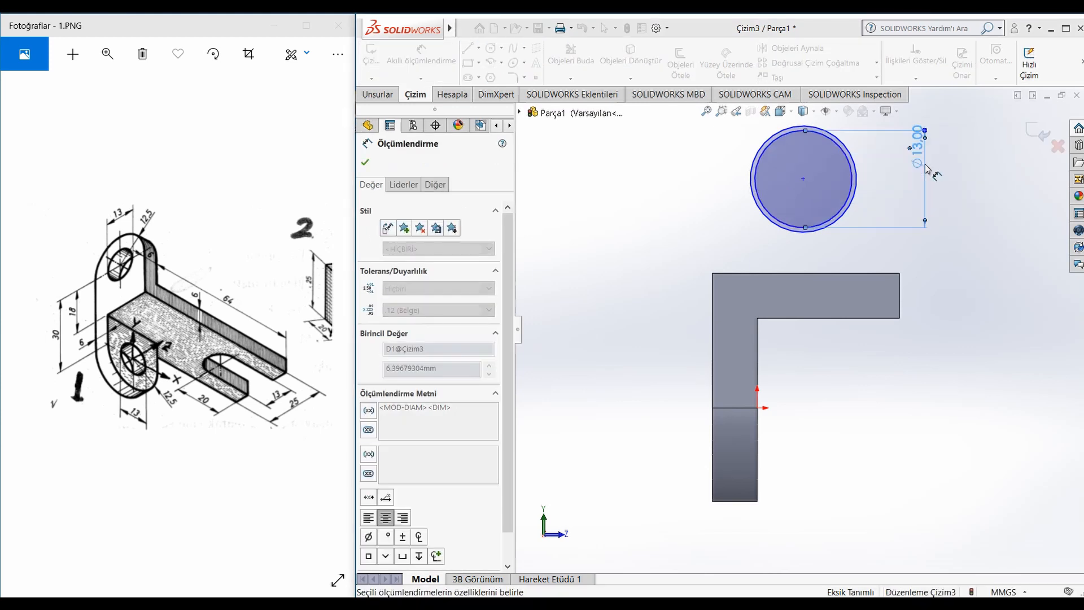
left_click(856, 203)
left_click(978, 203)
type("25")
key("Return")
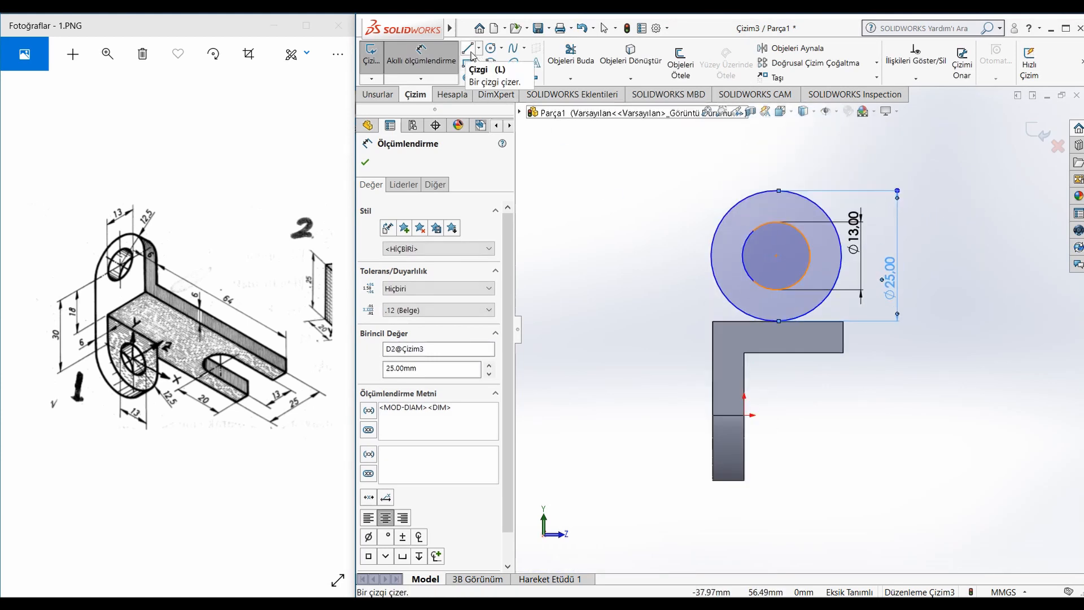
- Dimension the circles' centre 18 mm above the arm's underside edge
left_click(777, 256)
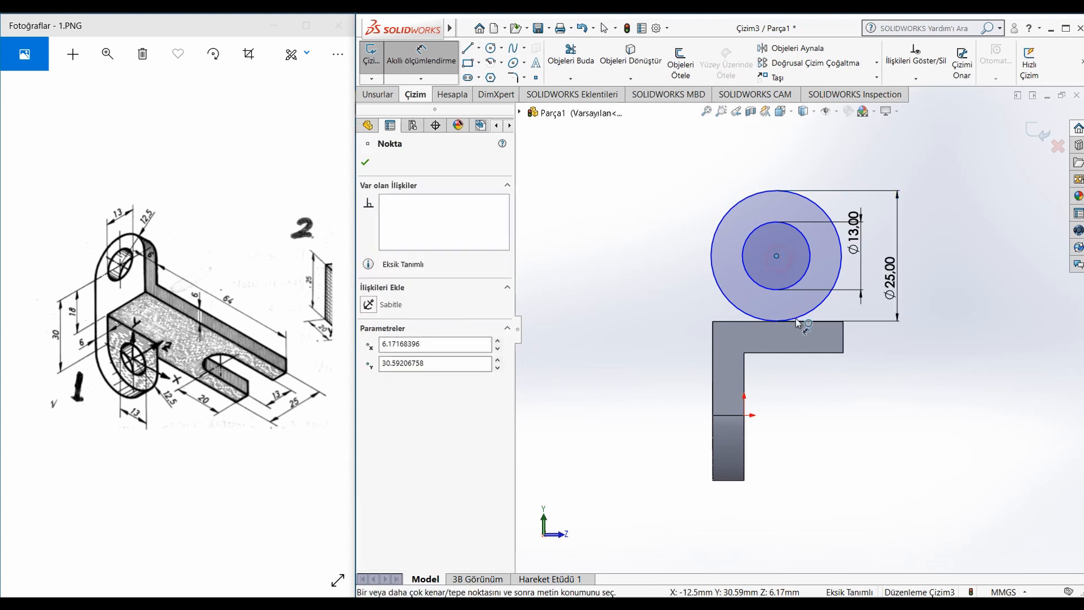
left_click(797, 353)
left_click(985, 305)
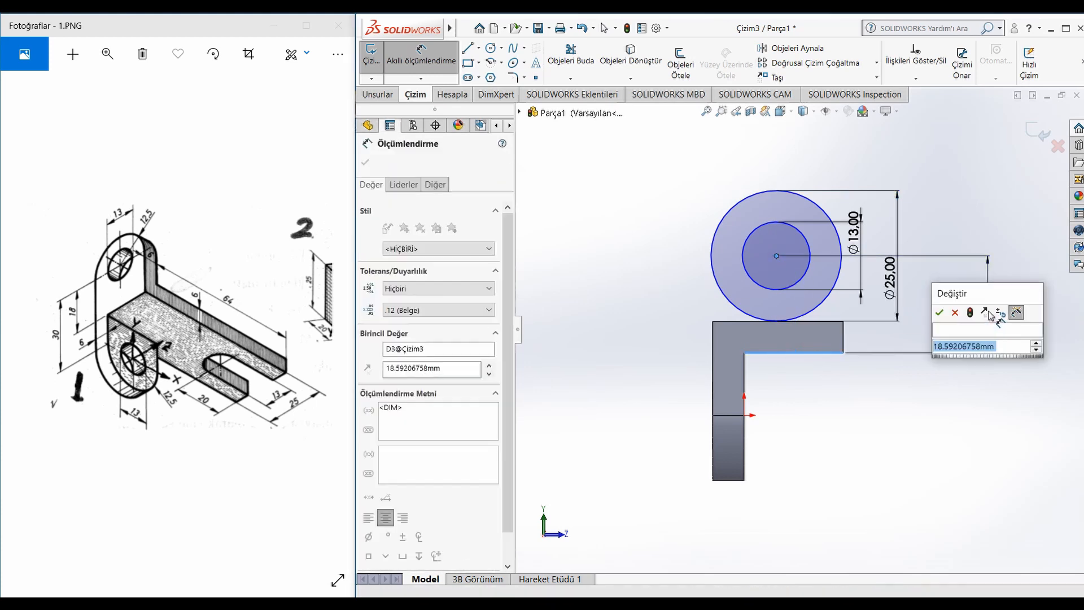
type("18")
key("Return")
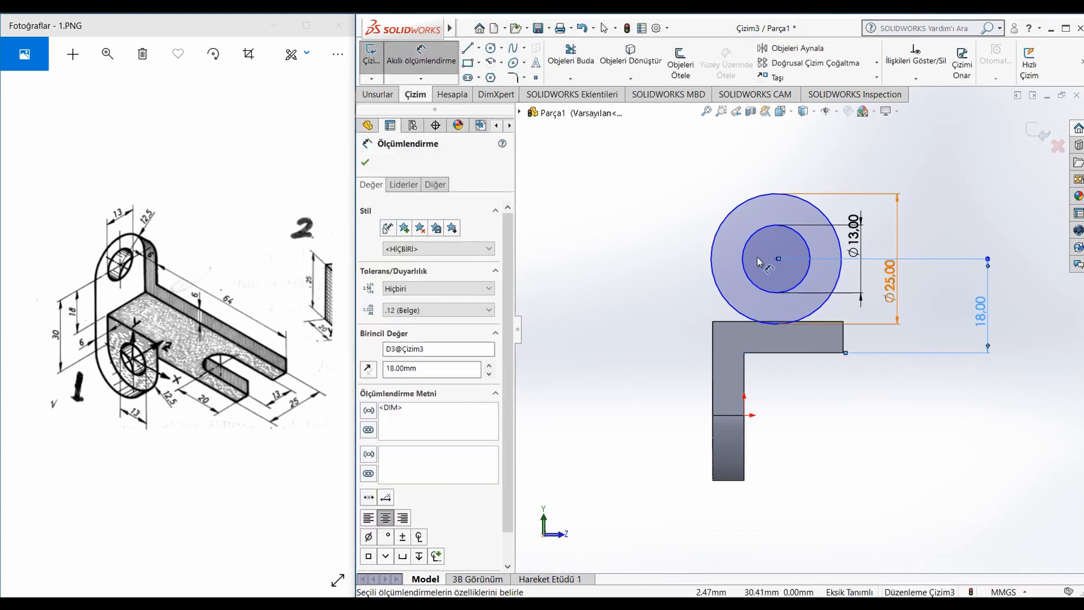
left_click(467, 48)
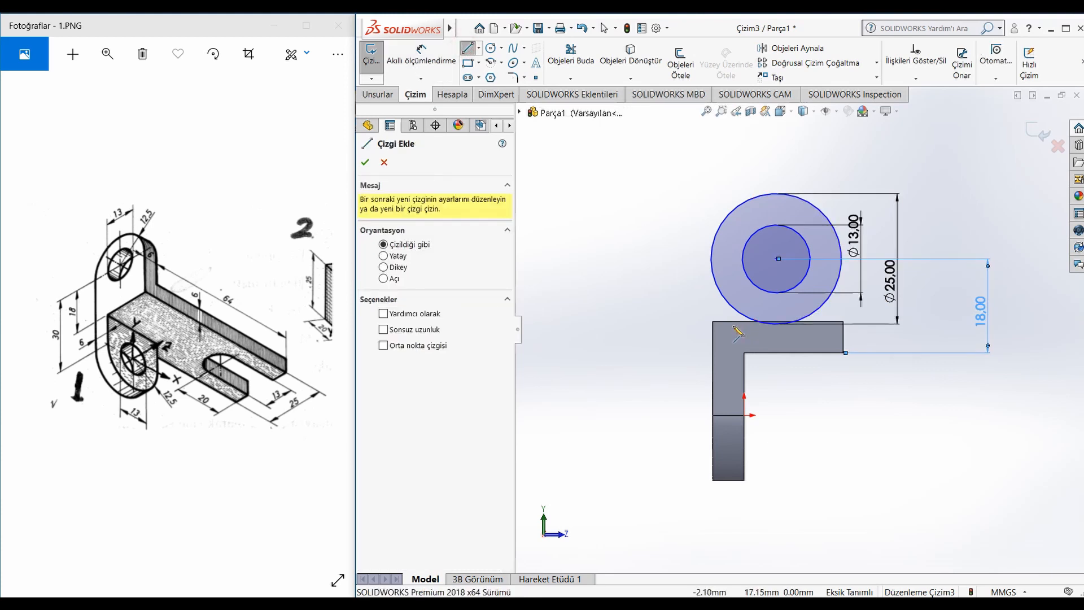
left_click(711, 259)
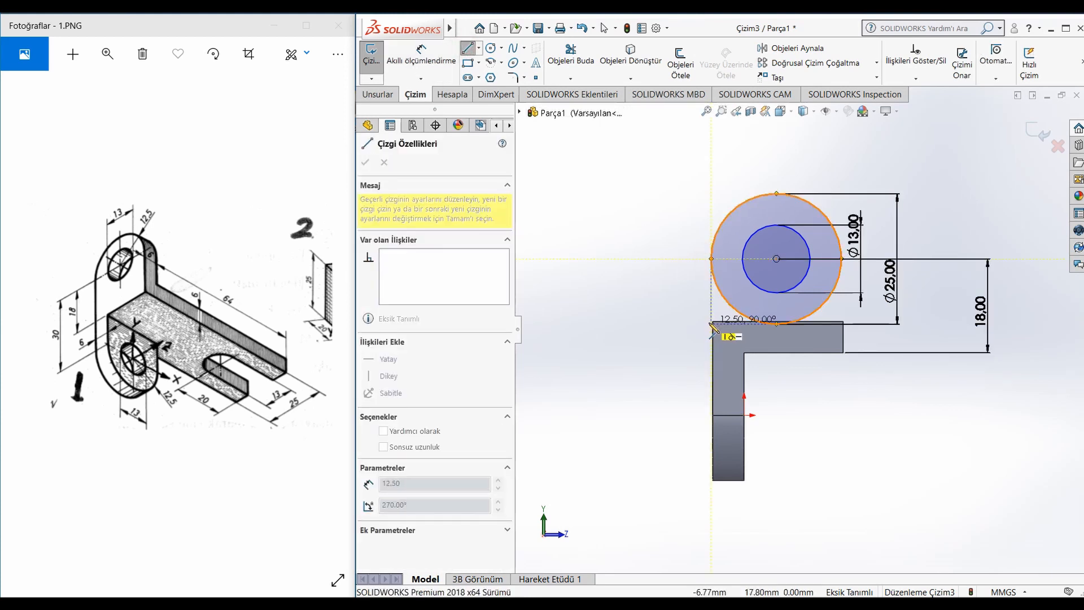
key("Escape")
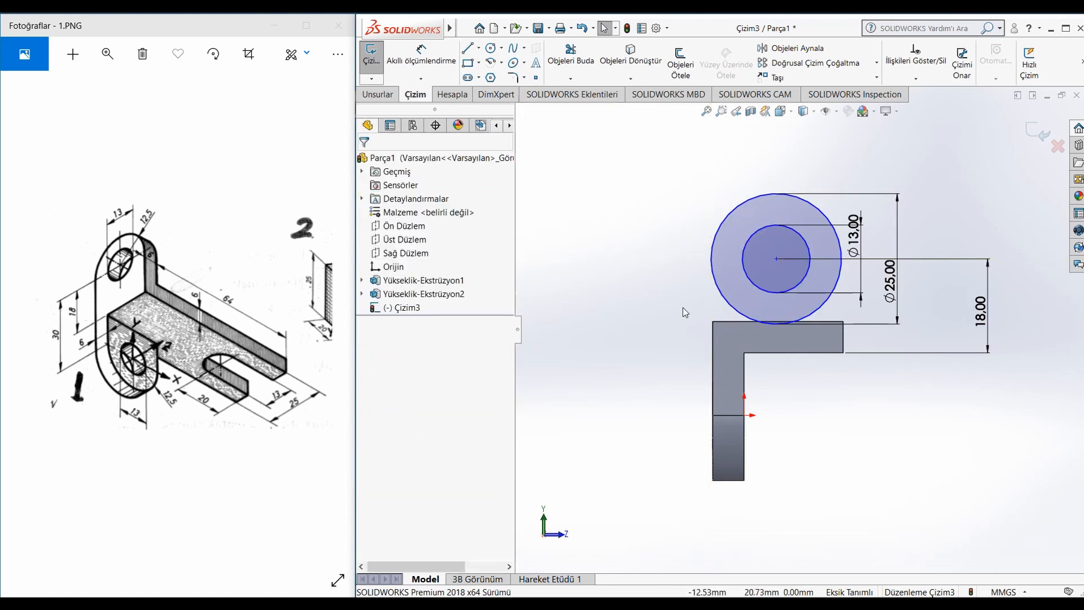
right_click_drag(571, 308, 526, 317)
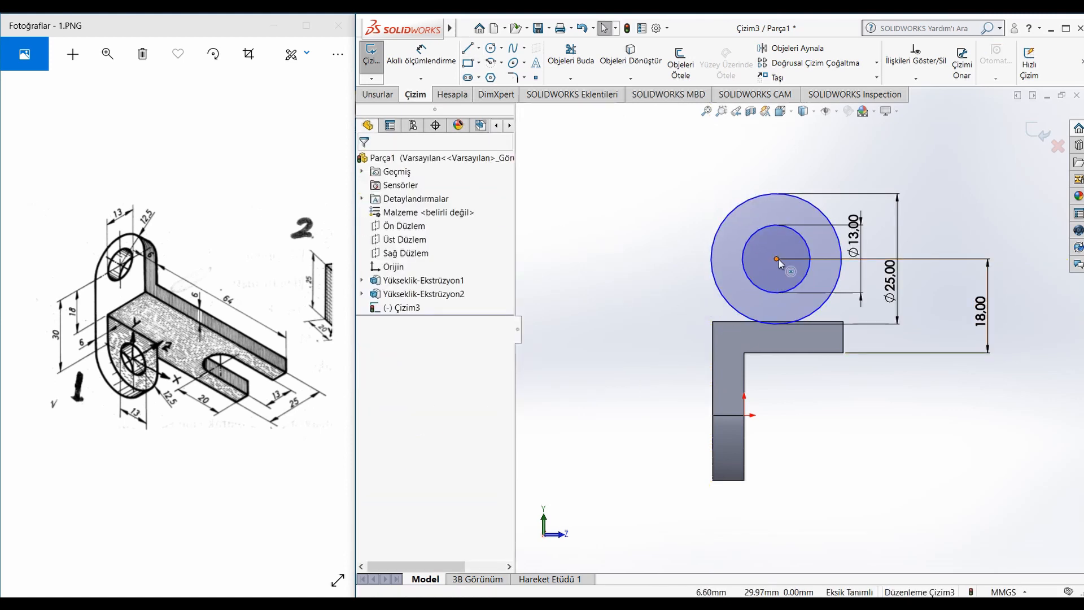
- Sketch a vertical construction line about 2.8 mm long upward from the midpoint of the arm's top edge
right_click_drag(712, 319, 504, 336)
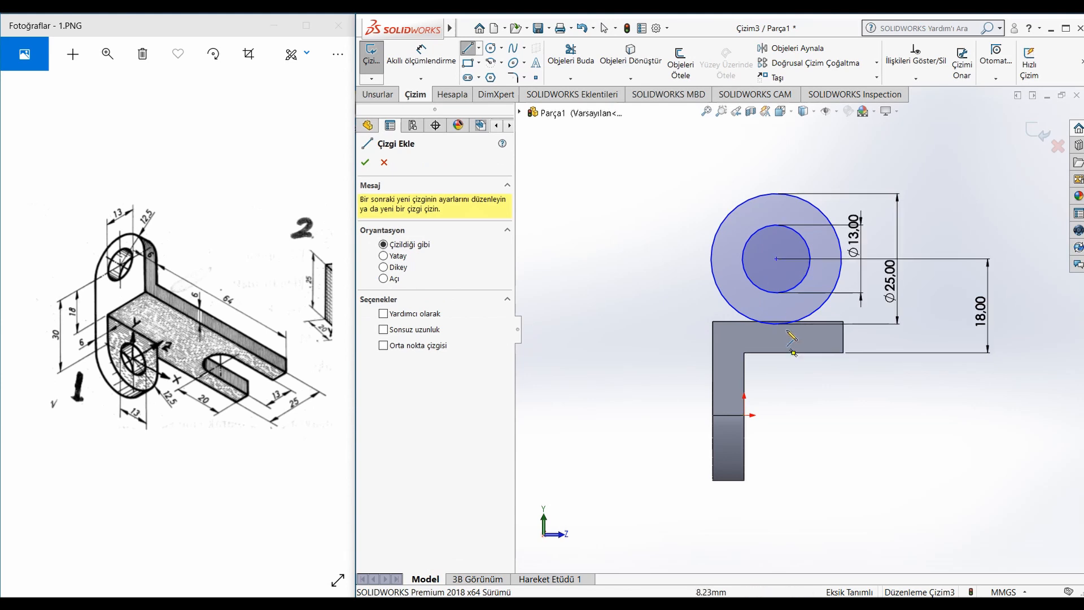
scroll(789, 329, "down", 4)
scroll(789, 328, "down", 2)
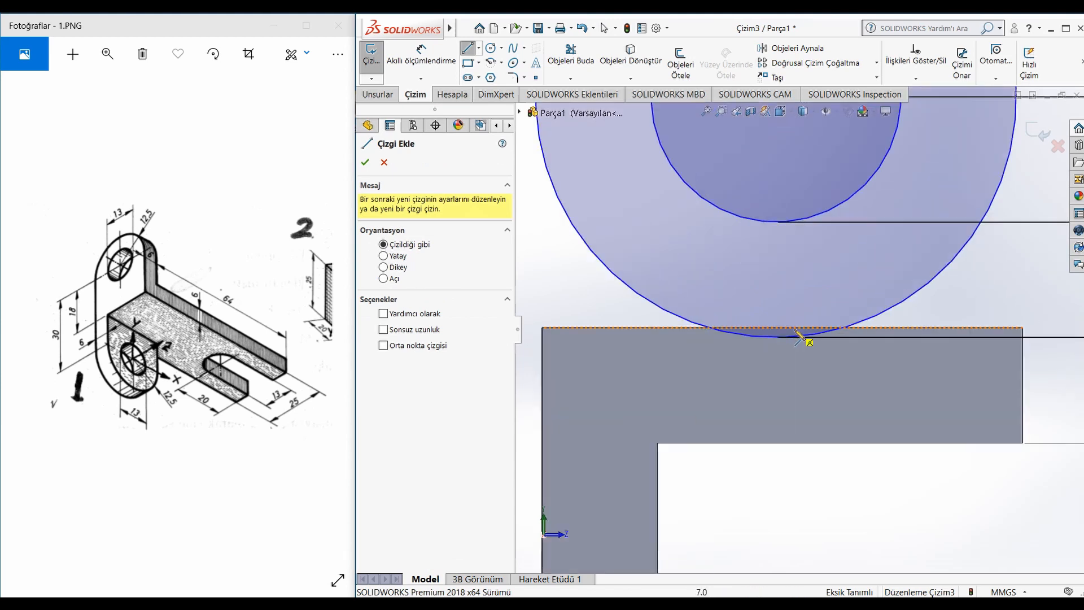
left_click(781, 327)
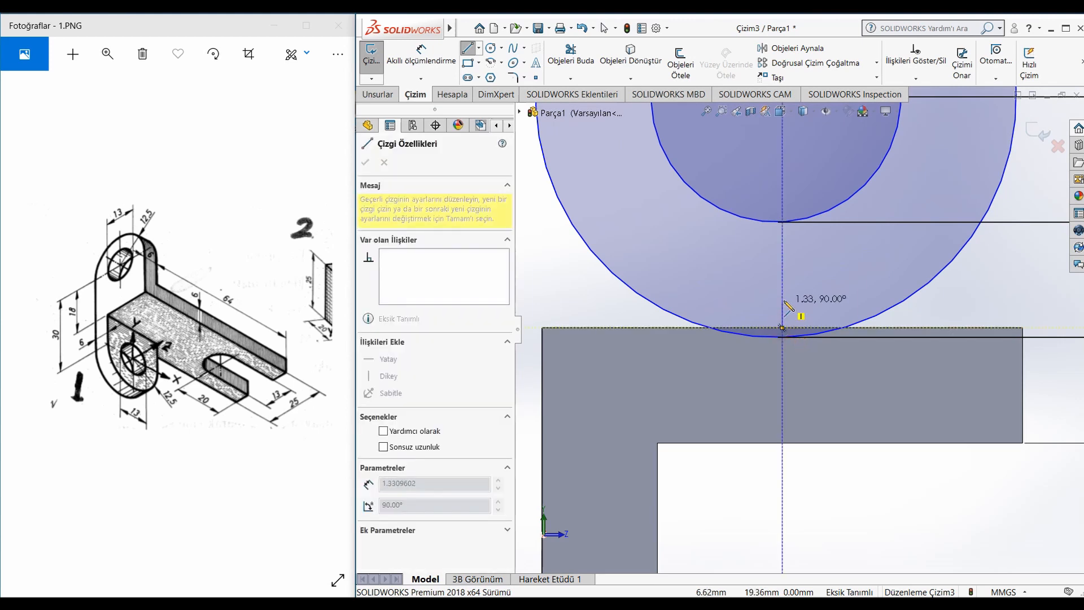
left_click(781, 273)
key("Escape")
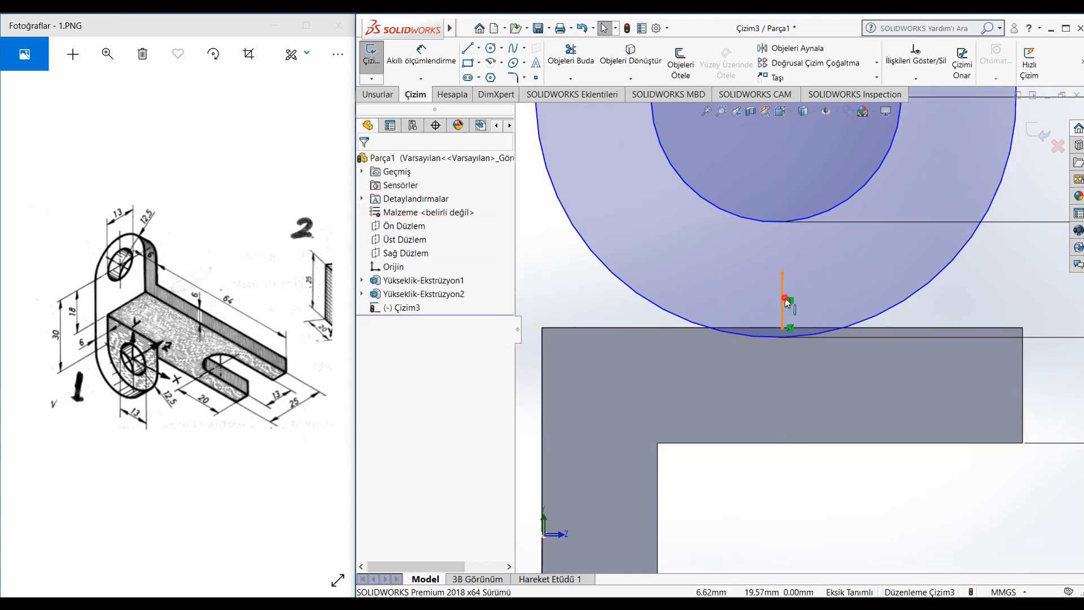
left_click(782, 301)
left_click(433, 375)
key("Escape")
scroll(788, 307, "up", 2)
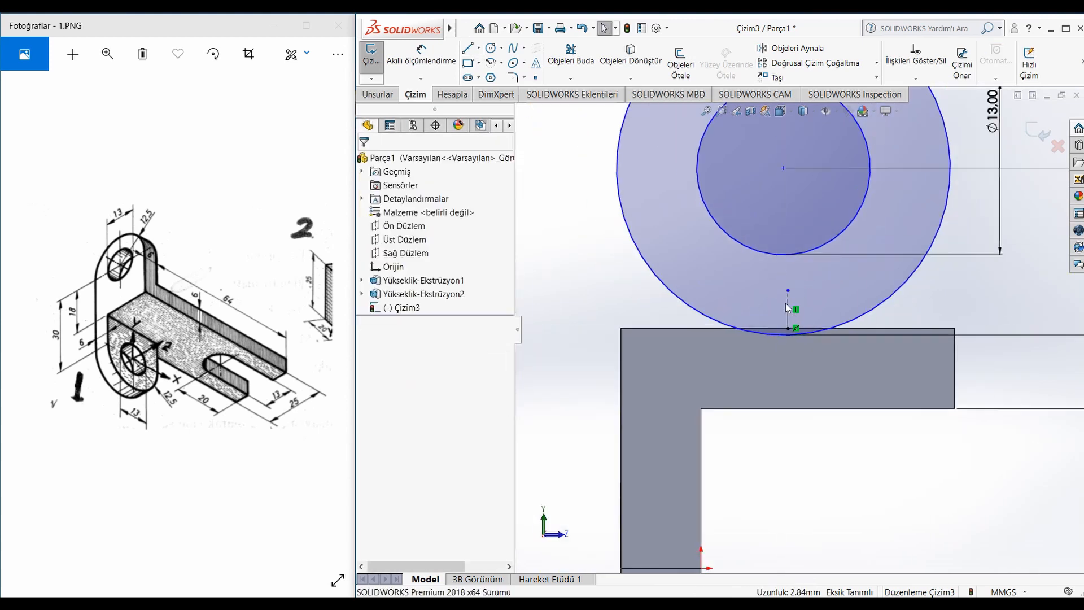
- Add a coincident relation between the circles' centre point and the vertical construction line
left_click(788, 309)
scroll(795, 321, "up", 2)
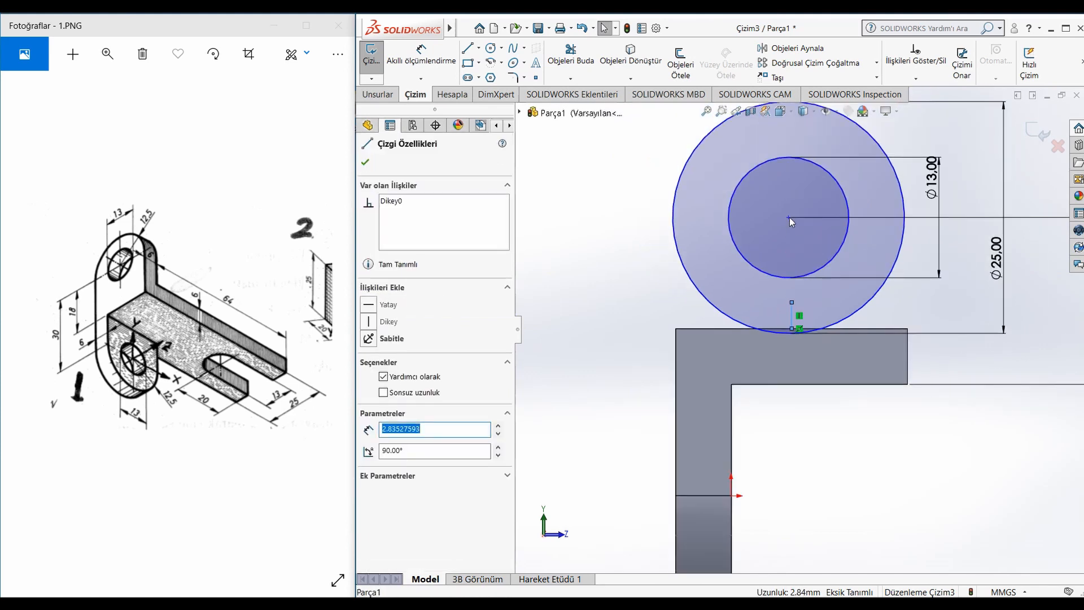
left_click(789, 218, "ctrl")
left_click(372, 380)
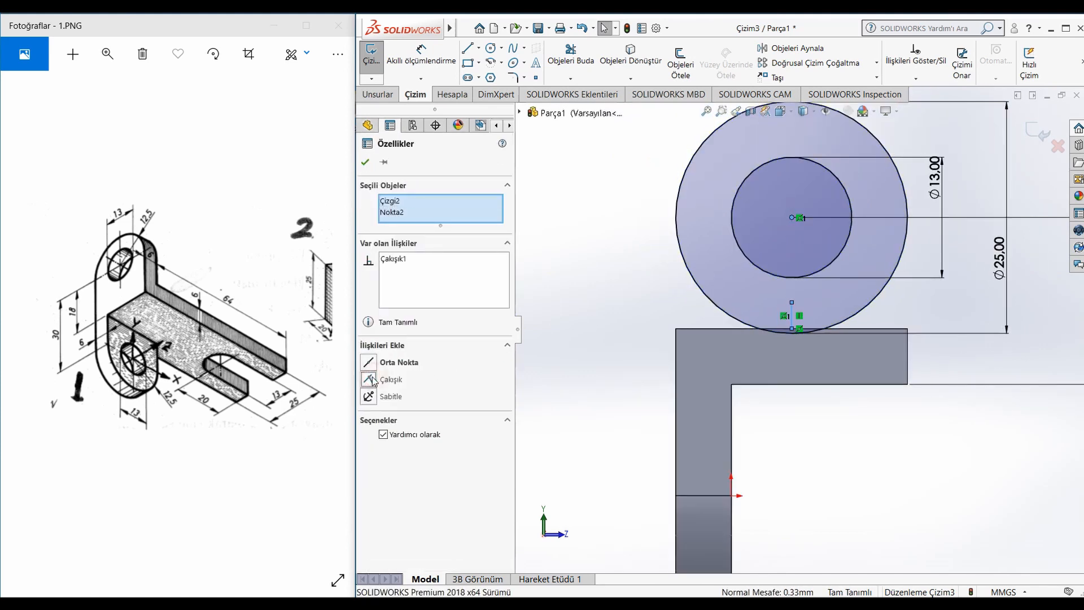
left_click(558, 304)
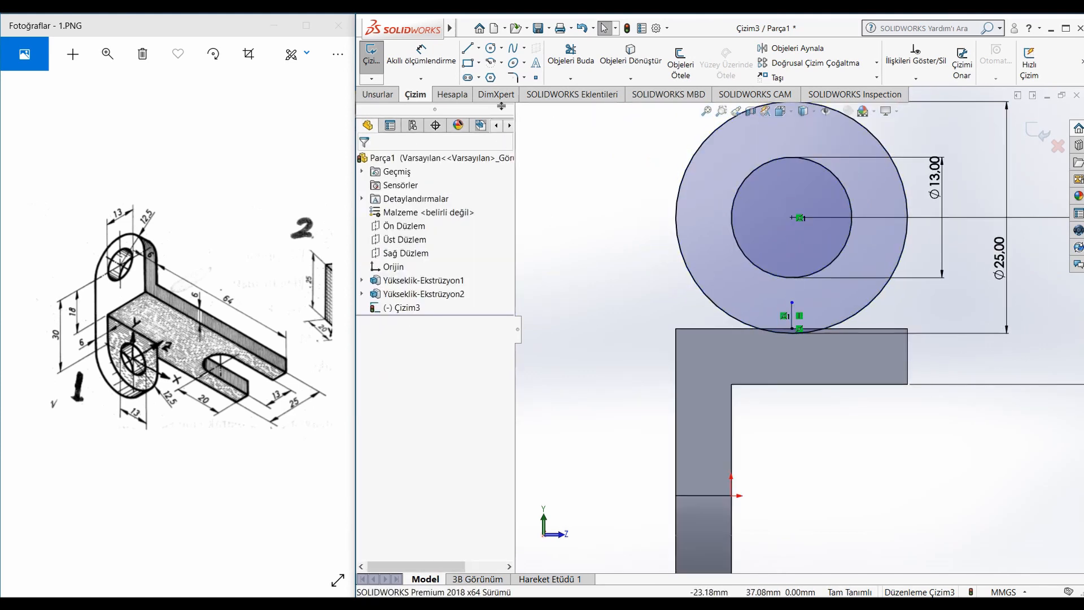
- Draw lines from the outer circle's two side quadrant points down to the arm's top corners, and delete the diagonal line connecting them
left_click(468, 52)
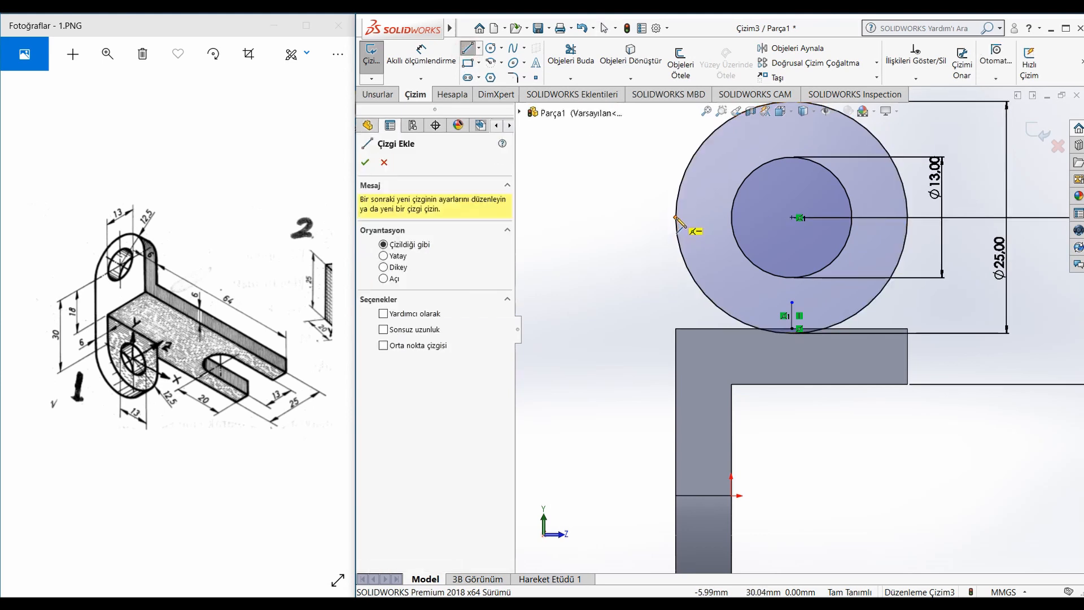
left_click(676, 217)
left_click(676, 329)
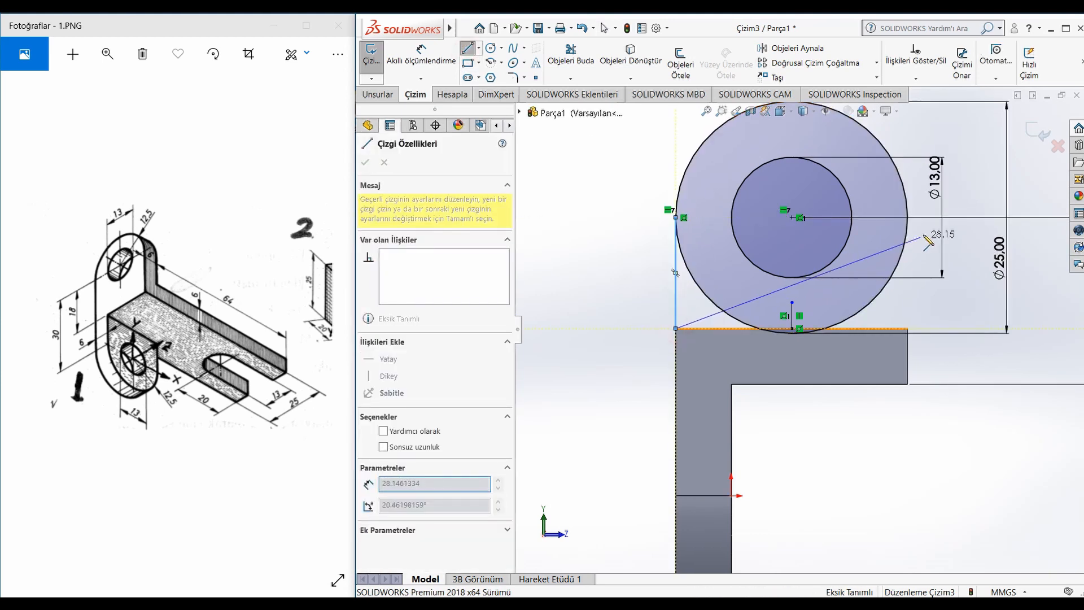
left_click(907, 217)
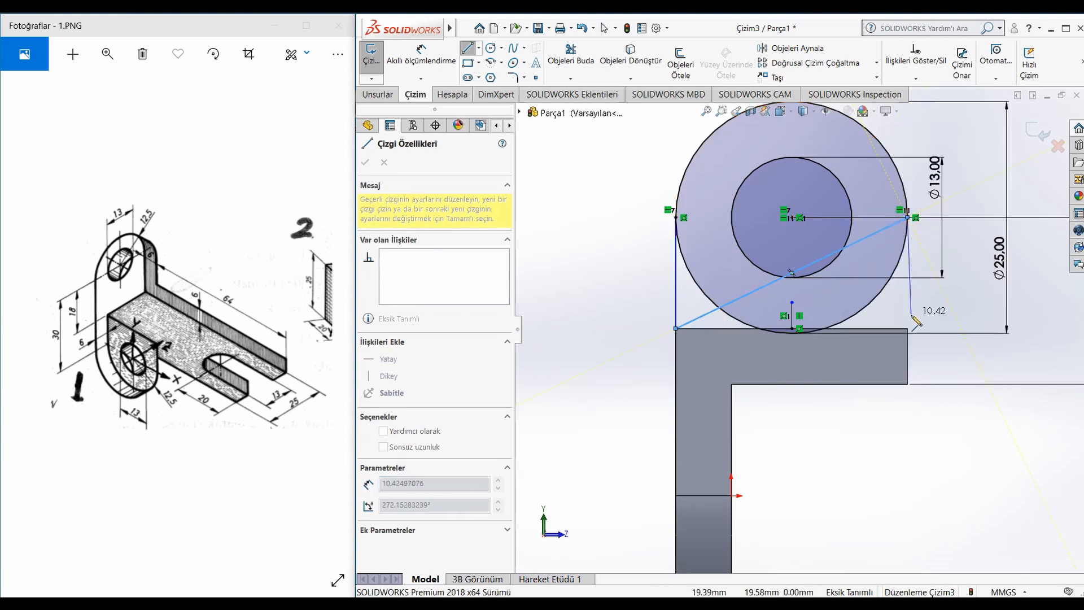
left_click(907, 328)
key("Escape")
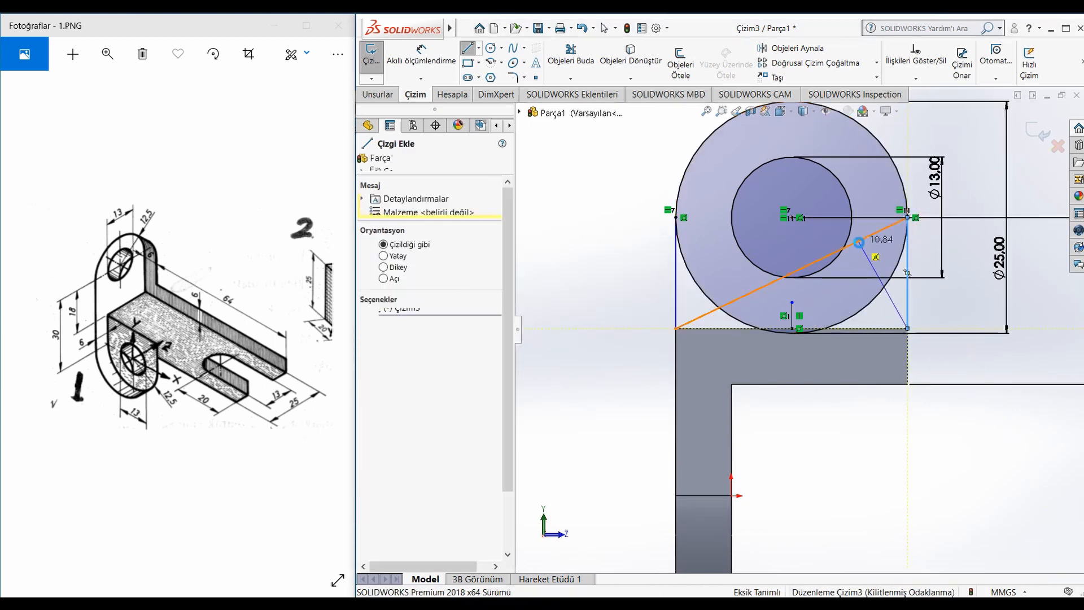
left_click(859, 242)
key("Delete")
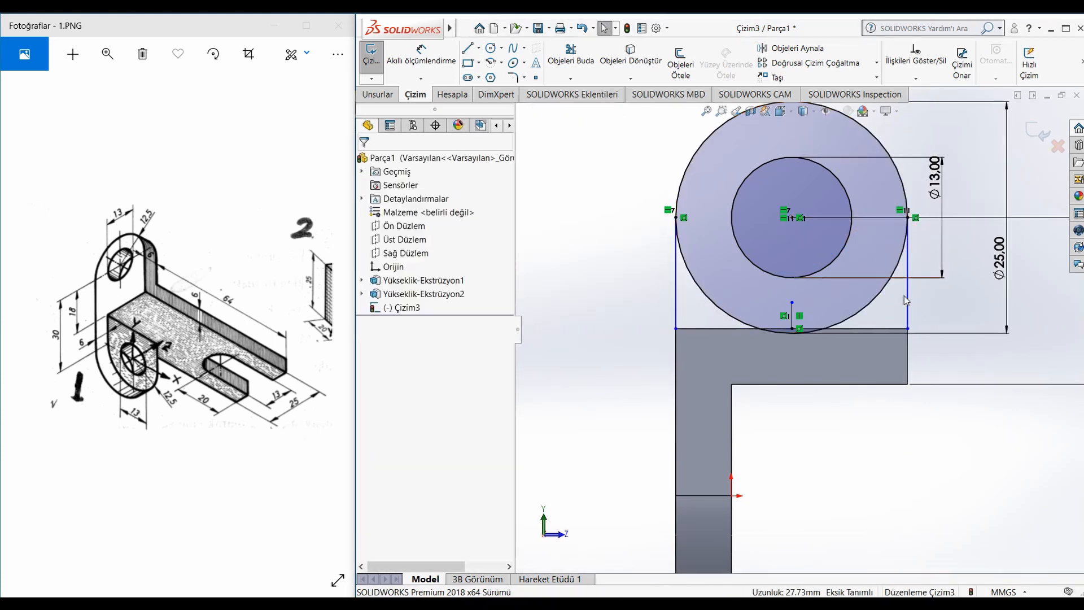
- Apply a vertical relation to both side lines of the upper lug profile
left_click(907, 304)
left_click(676, 314, "ctrl")
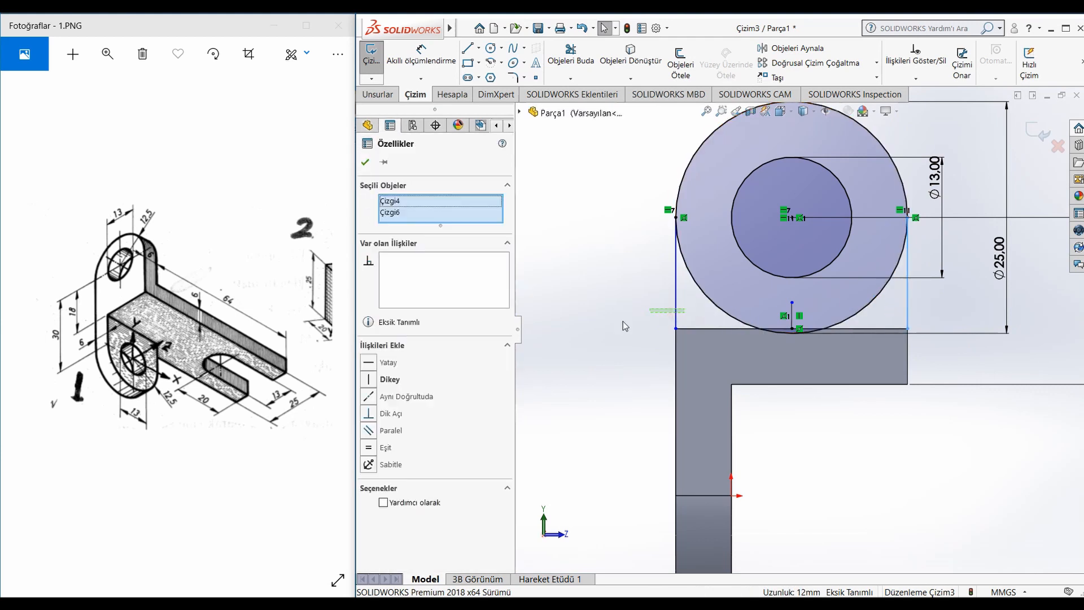
left_click(572, 338)
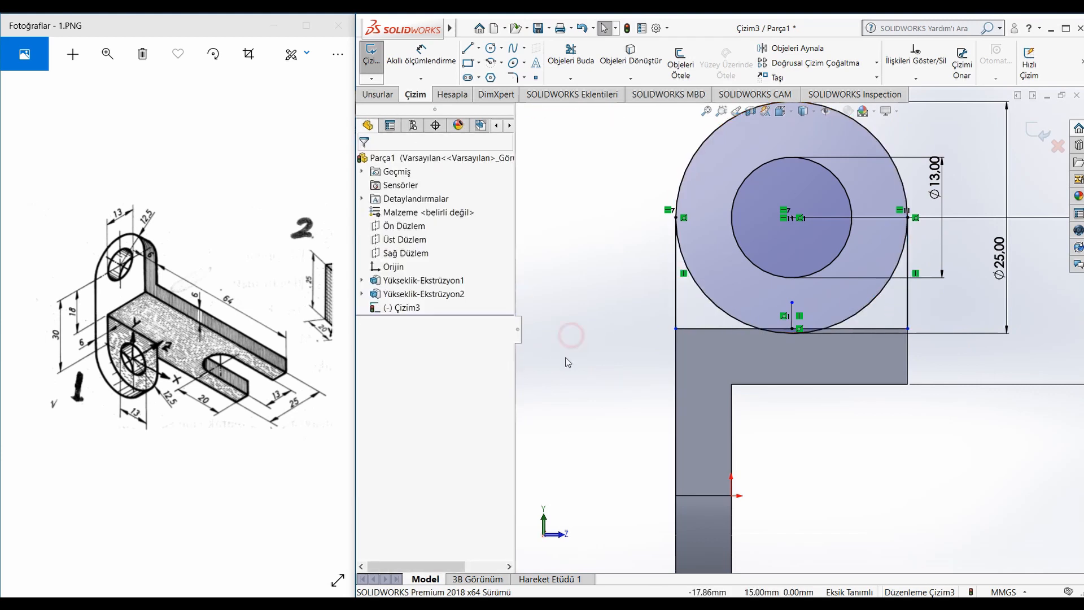
- Trim away the lower half of the outer circle between the two side lines
left_click(569, 51)
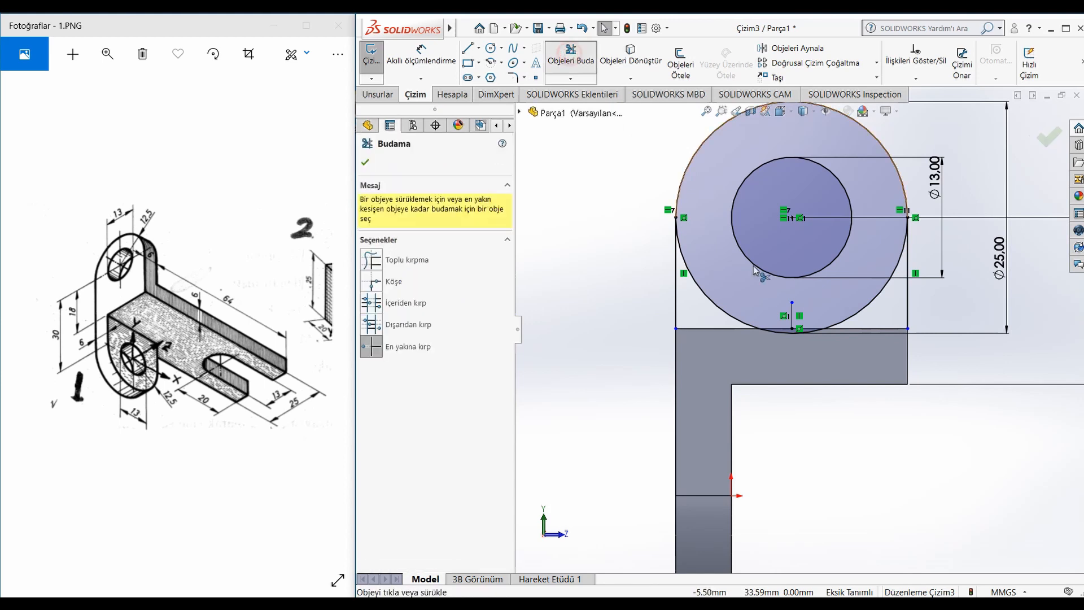
left_click(790, 331)
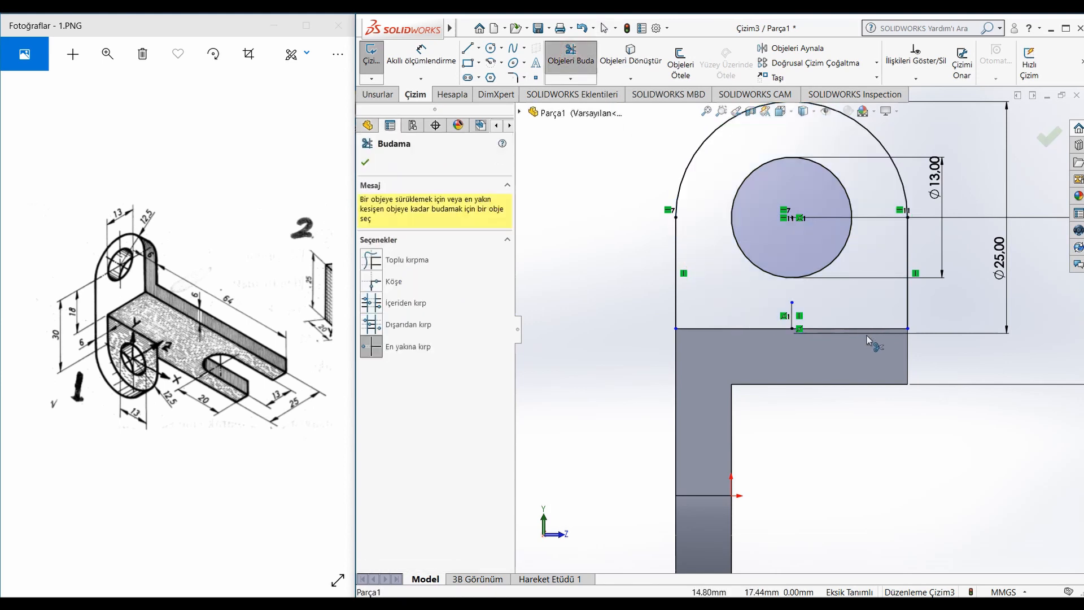
key("Escape")
- Close the upper lug profile with a 25 mm horizontal line along the arm's top edge, joining the lower ends of the side lines
left_click(466, 49)
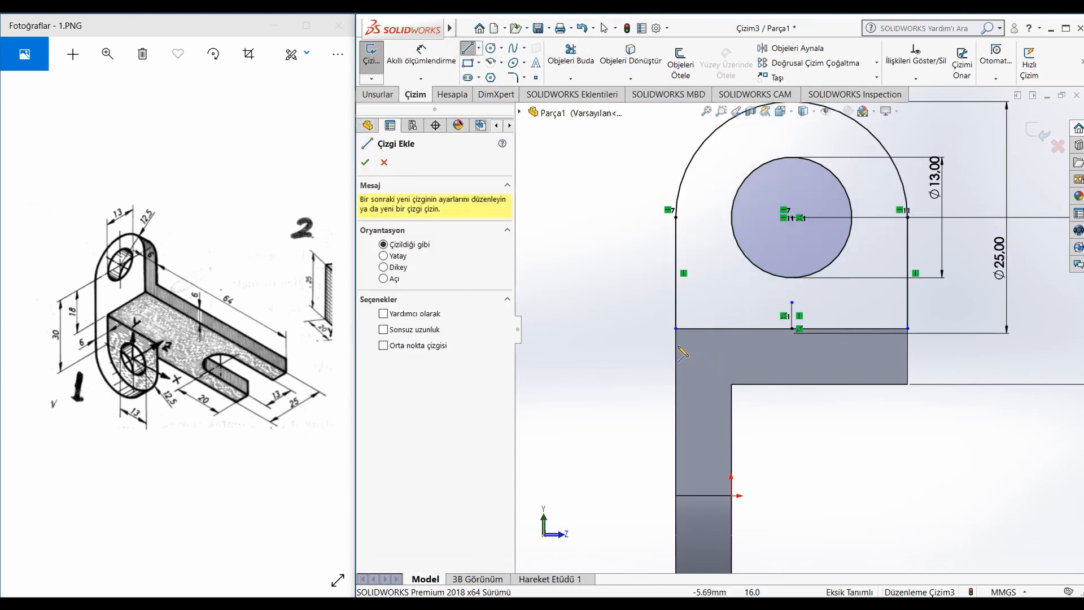
left_click(676, 328)
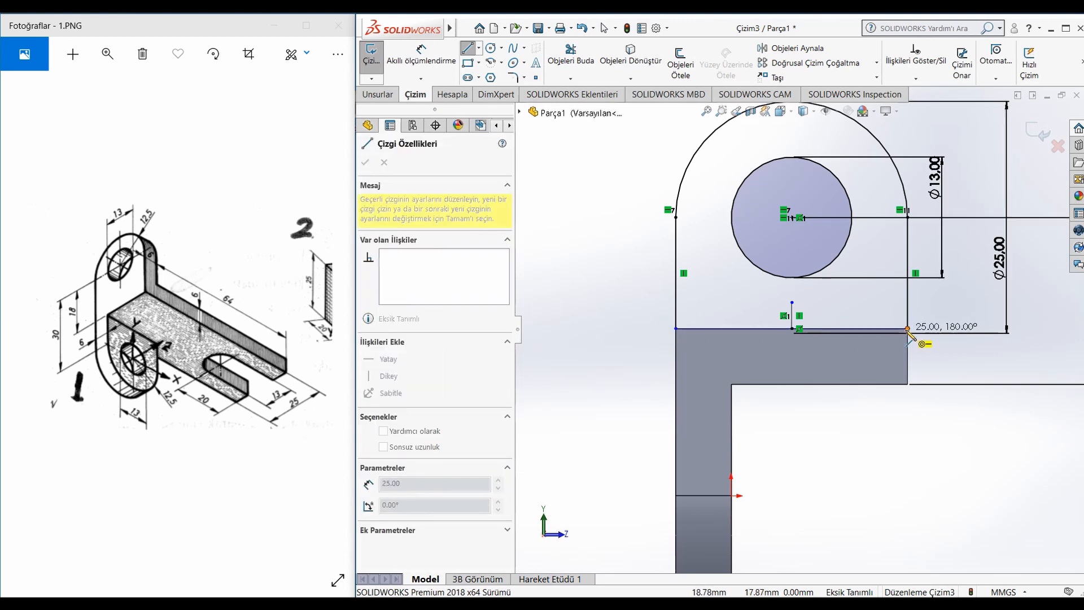
left_click(907, 329)
scroll(796, 329, "down", 3)
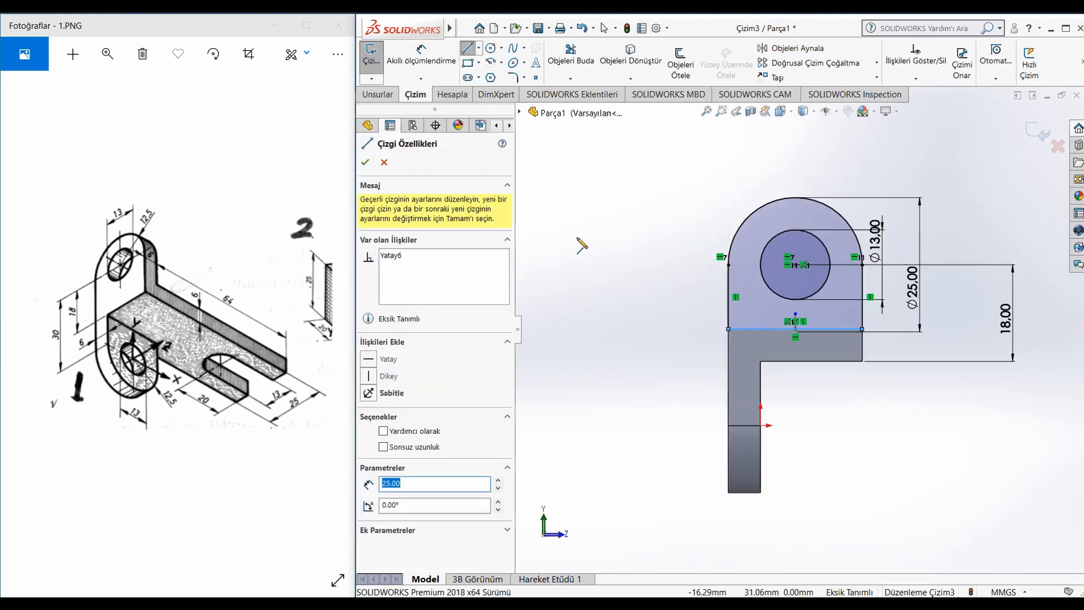
left_click(366, 162)
- Extrude the upper lug profile 6 mm as a blind boss, reversing the direction so it goes over the arm
left_click(390, 94)
left_click(389, 62)
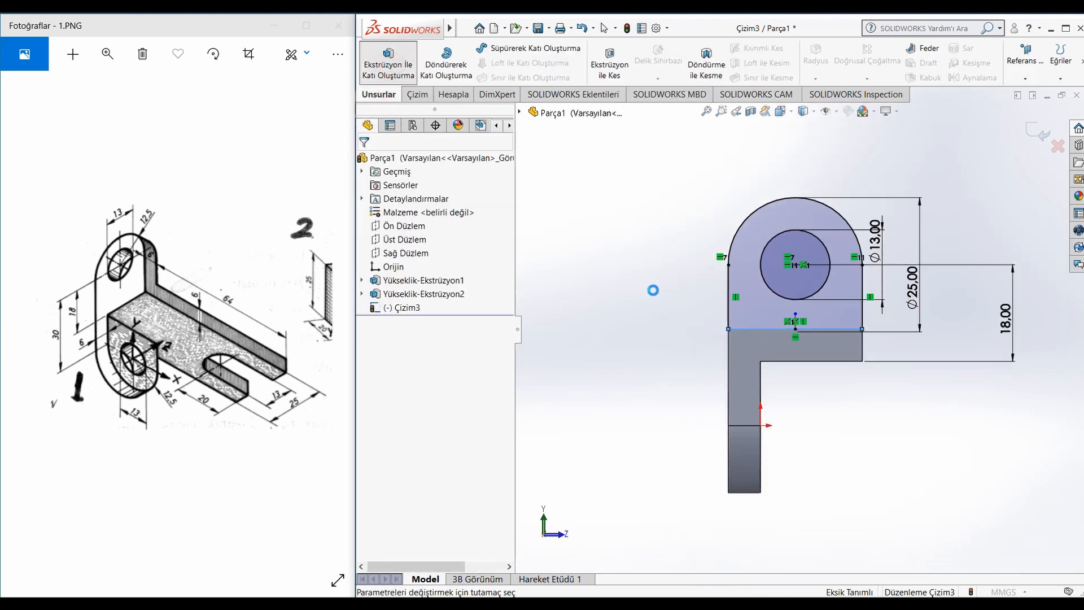
scroll(721, 327, "up", 3)
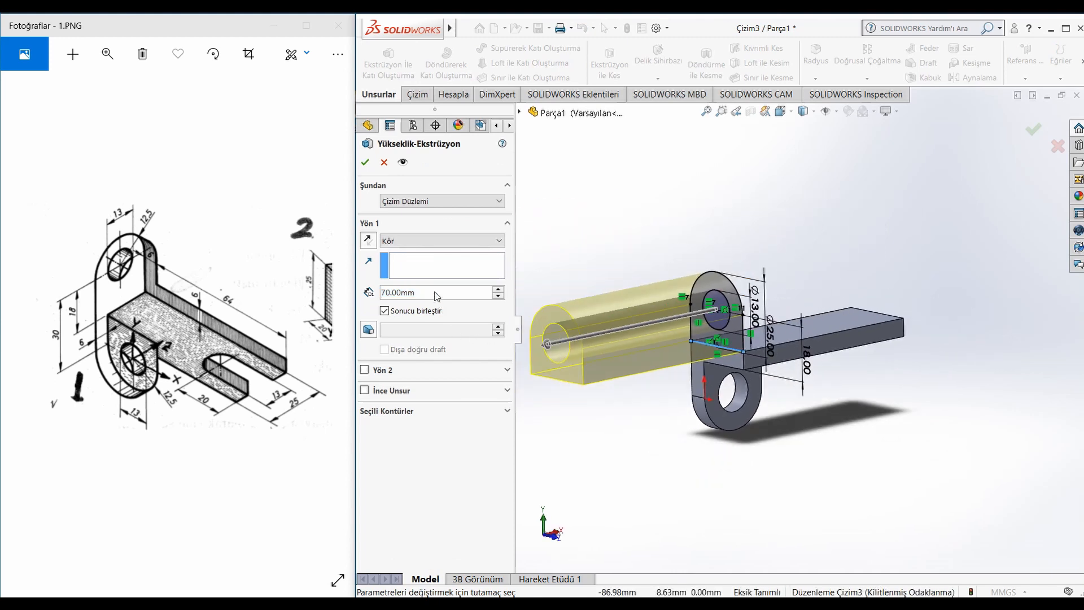
type("6")
key("Return")
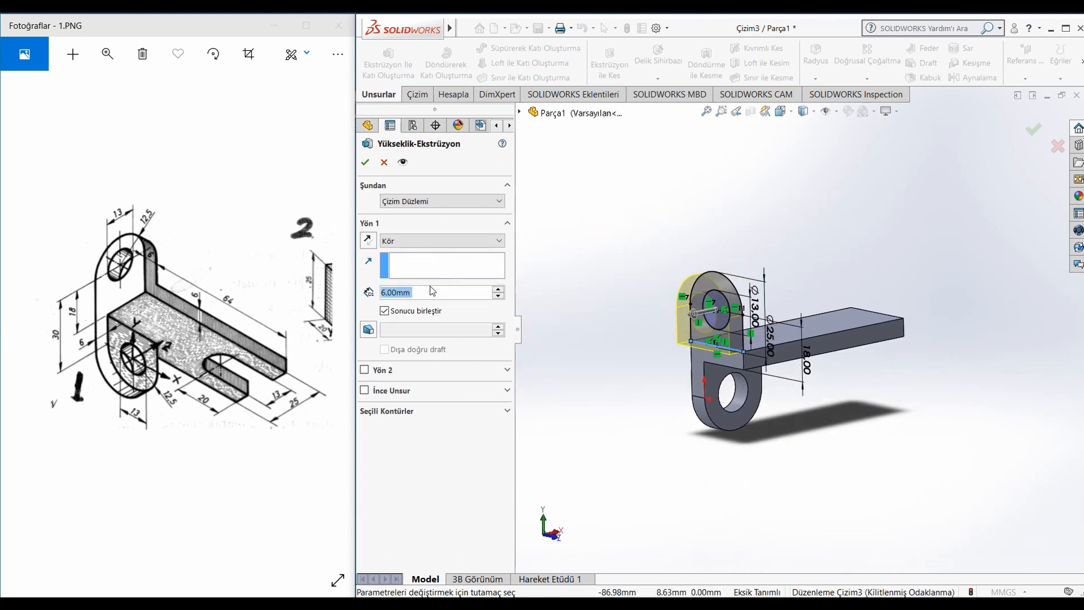
left_click(368, 240)
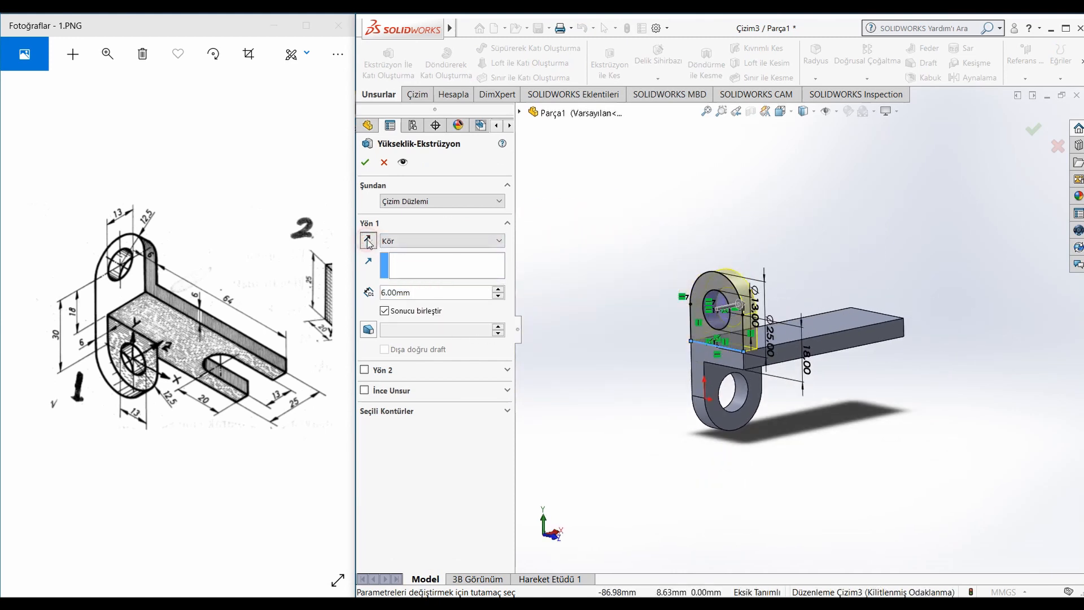
left_click(365, 160)
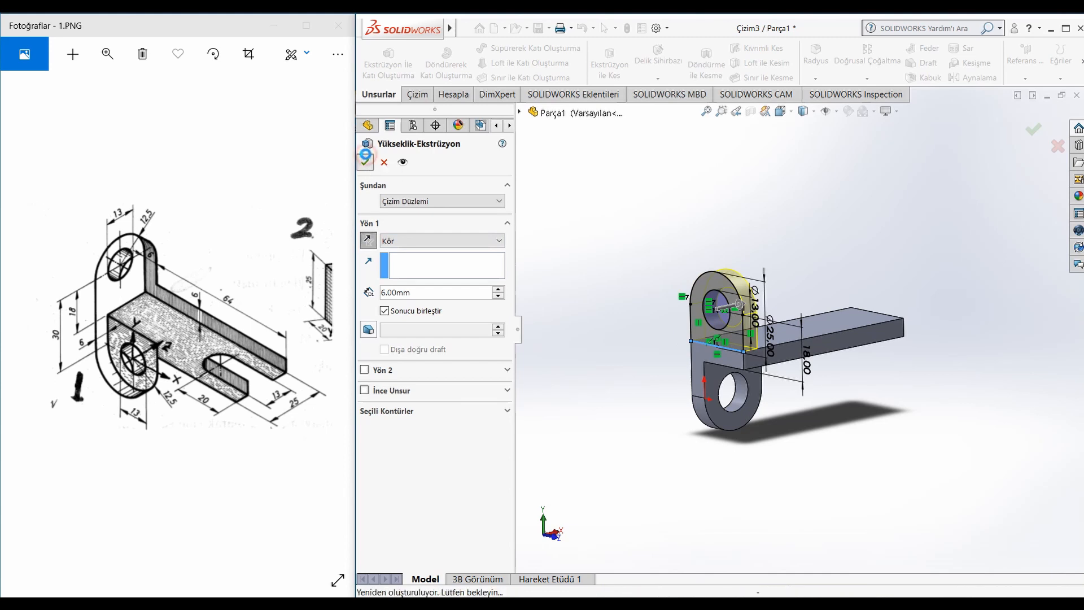
- On the arm's top face, sketch a straight slot about 20.8 mm between centres and 11.6 mm wide, running inward from the free end's midpoint
middle_click_drag(859, 300, 869, 309)
left_click(870, 310)
left_click(919, 277)
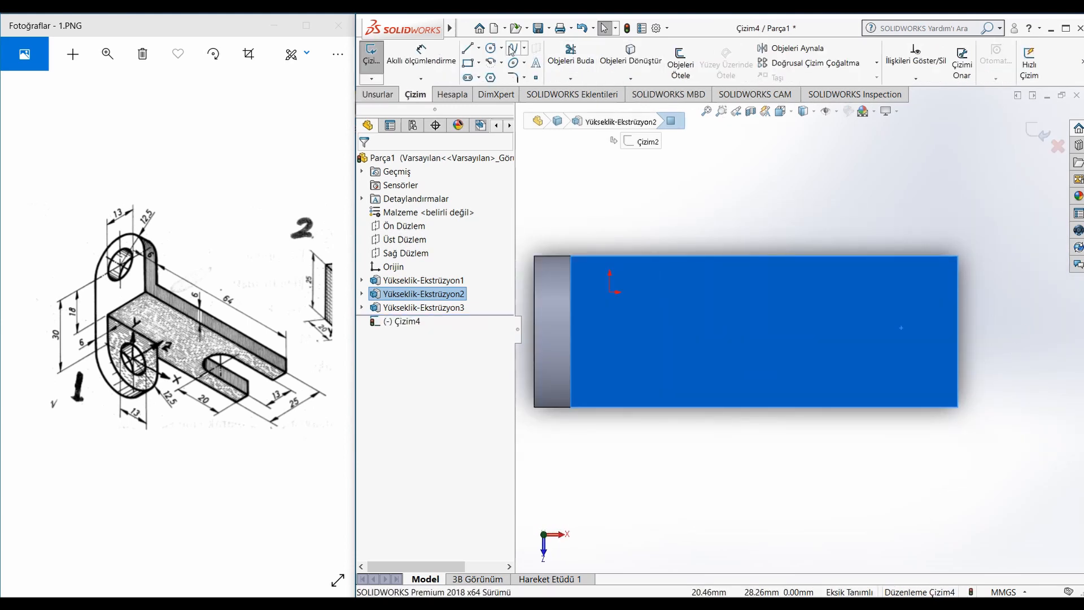
left_click(468, 78)
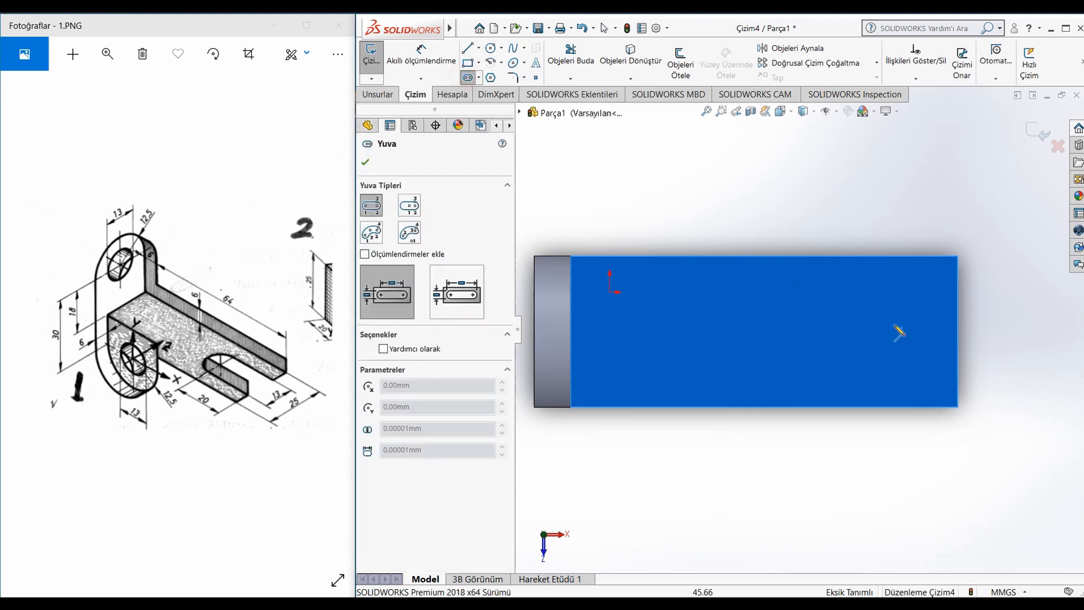
left_click(958, 332)
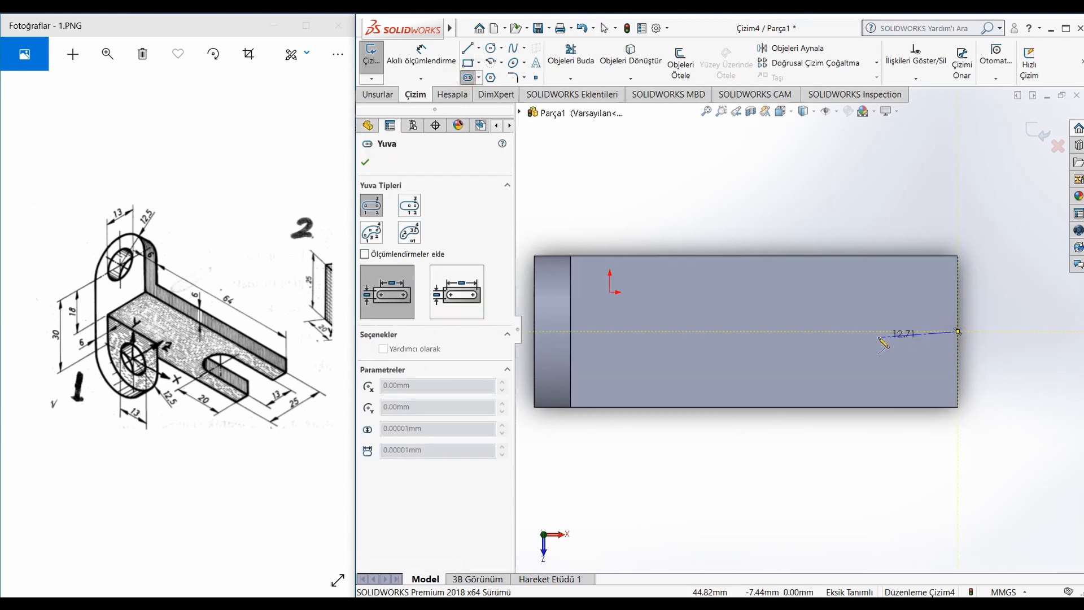
left_click(832, 333)
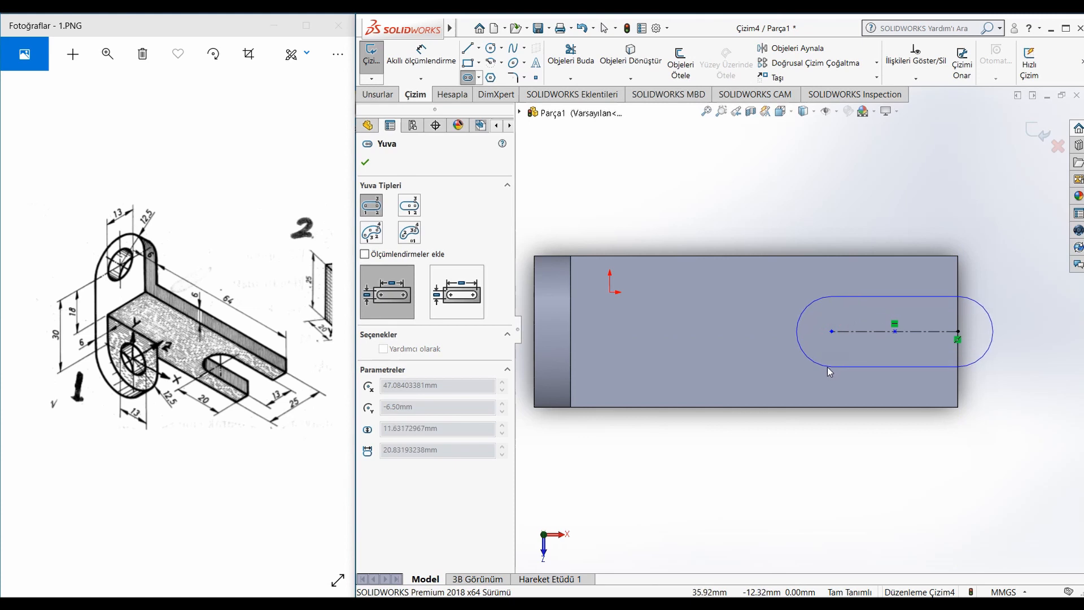
left_click(828, 367)
- Dimension the slot with a 20 mm centre-to-centre length and a 6.5 mm end radius
right_click_drag(831, 380, 857, 243)
left_click(881, 298)
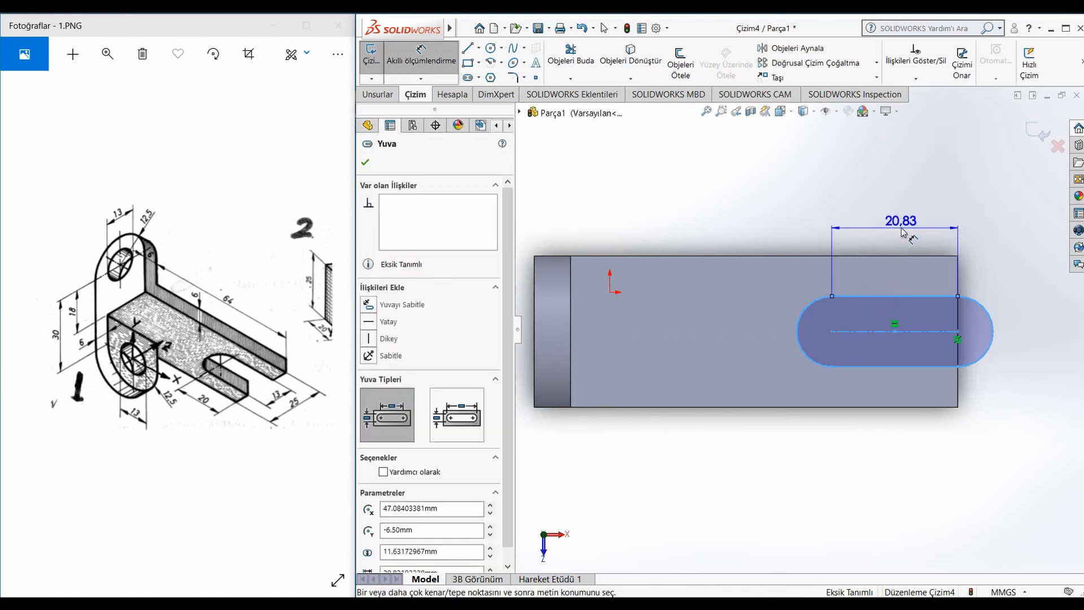
left_click(895, 225)
type("20")
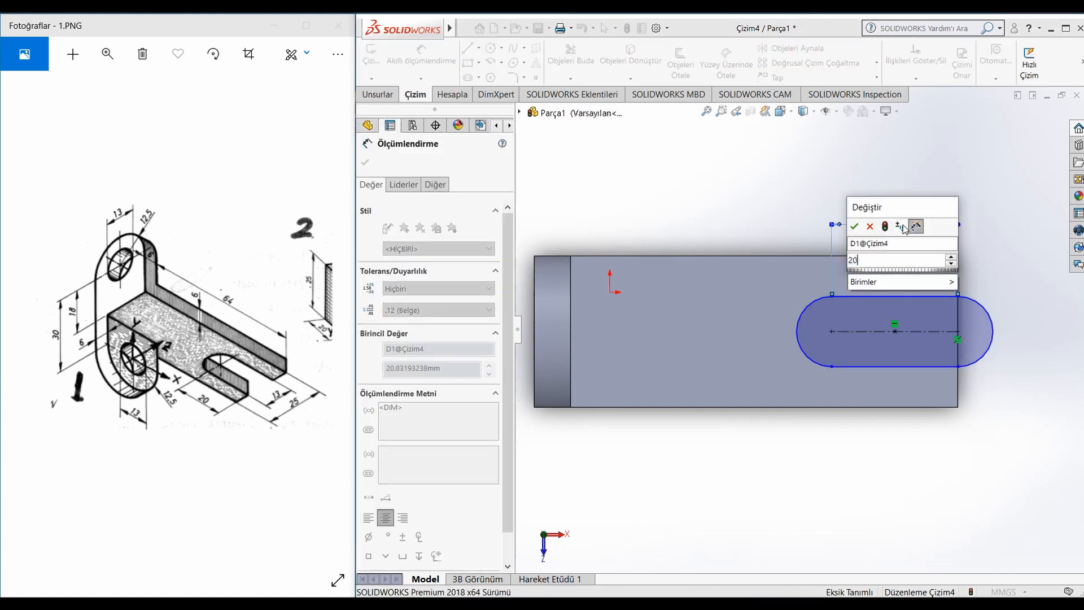
key("Return")
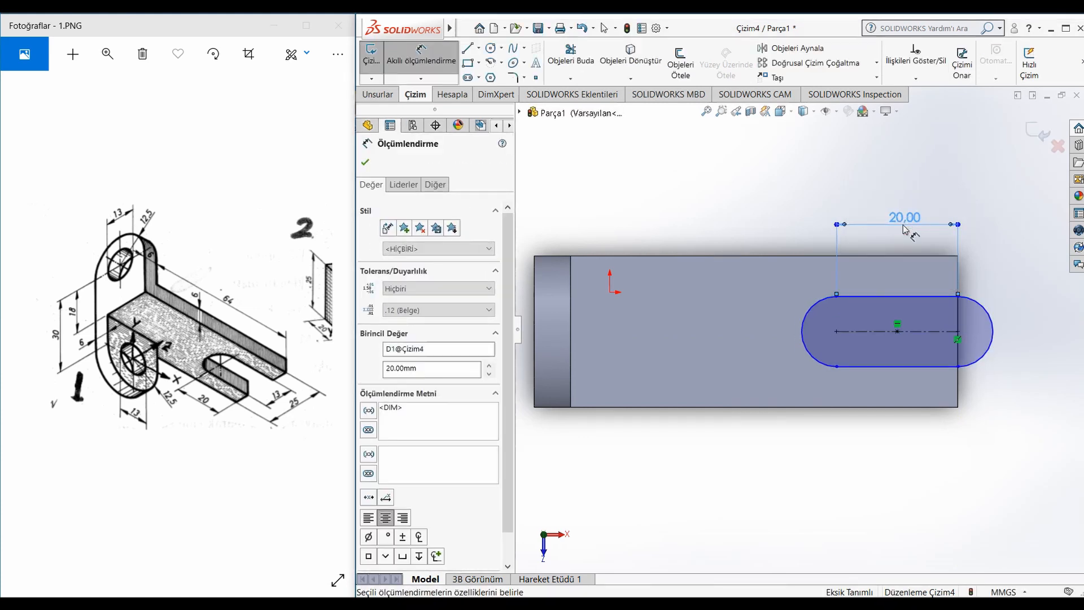
left_click(808, 319)
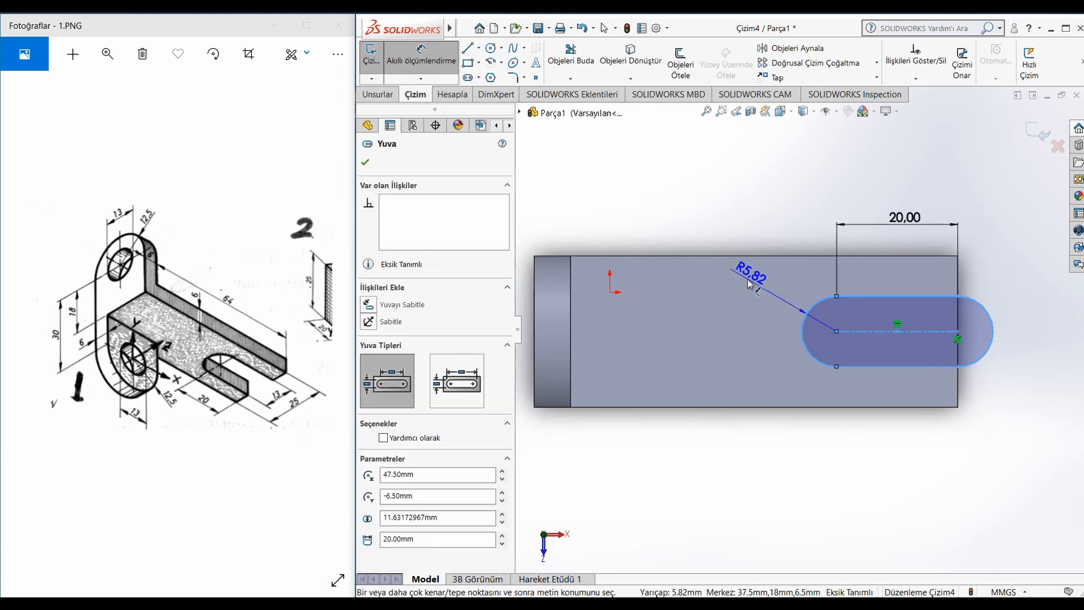
left_click(750, 283)
type("6.5")
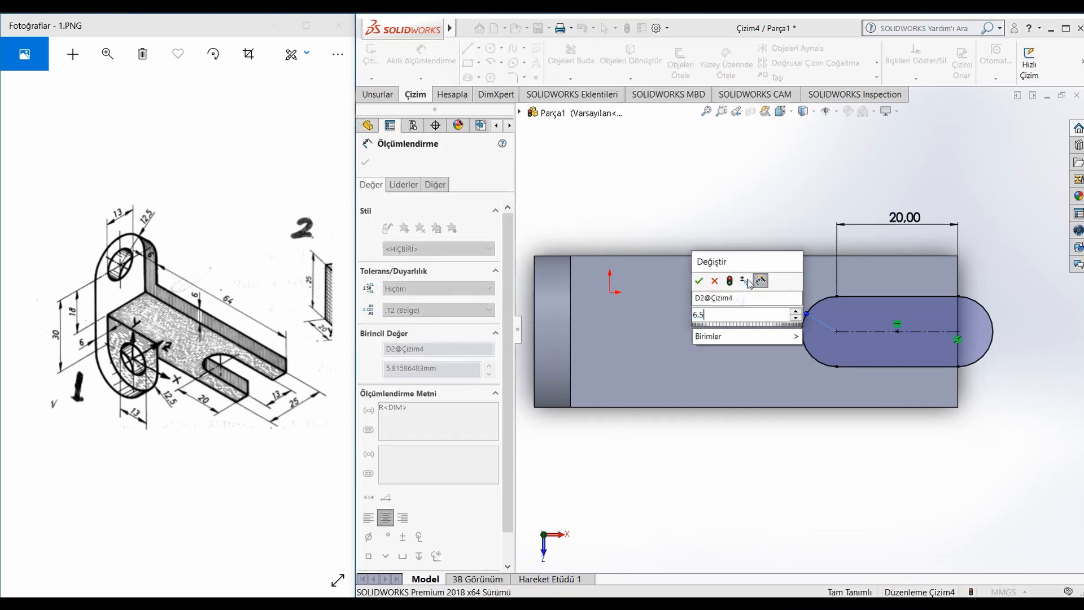
key("Return")
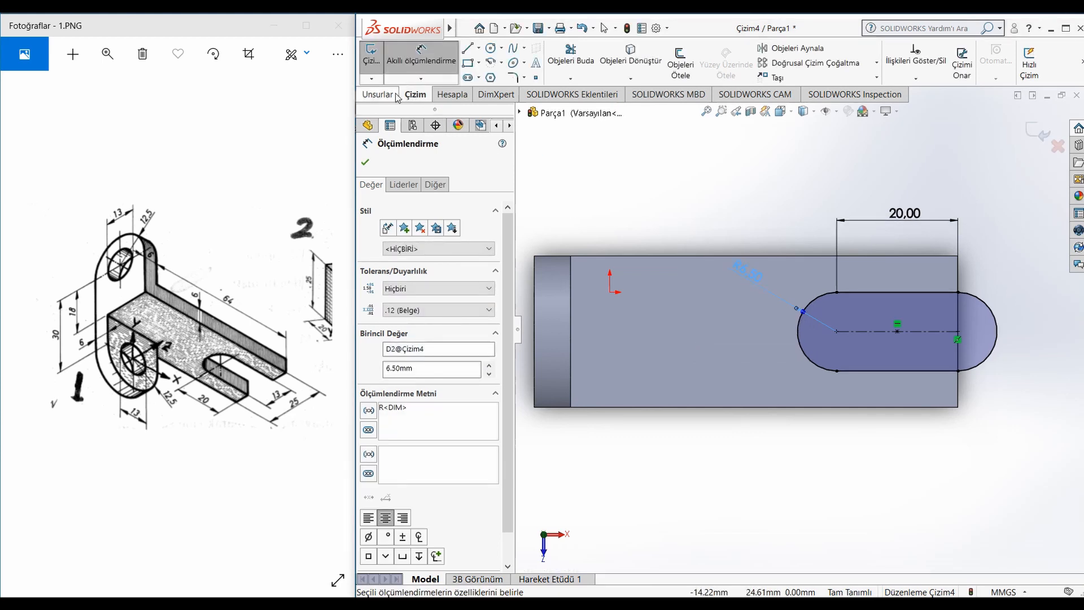
- Cut the slot profile through the arm with an extruded cut using the Up To Next end condition
left_click(395, 94)
left_click(609, 62)
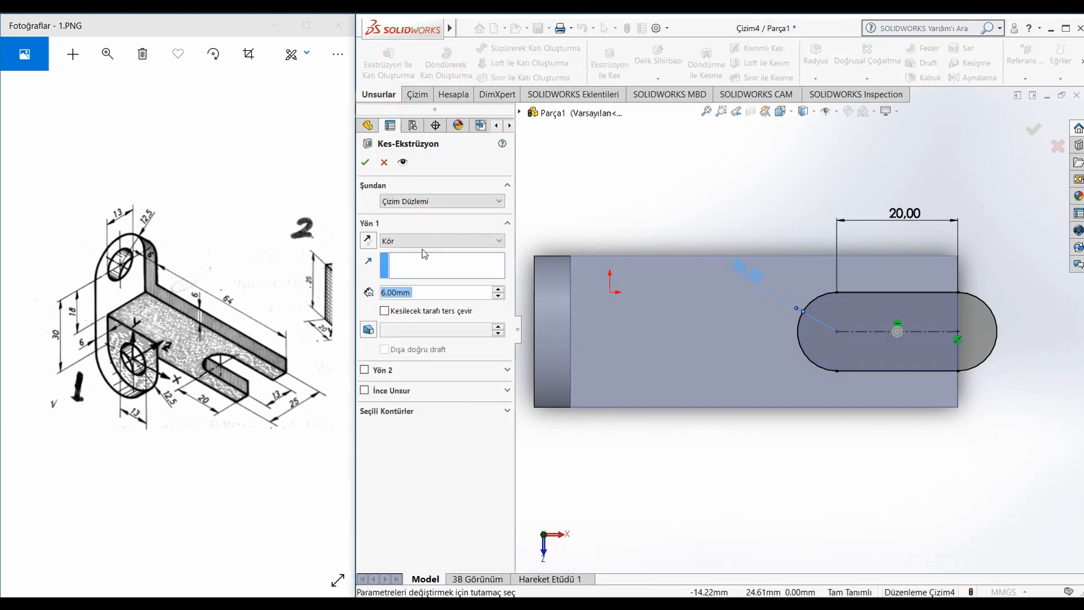
left_click(425, 242)
left_click(416, 280)
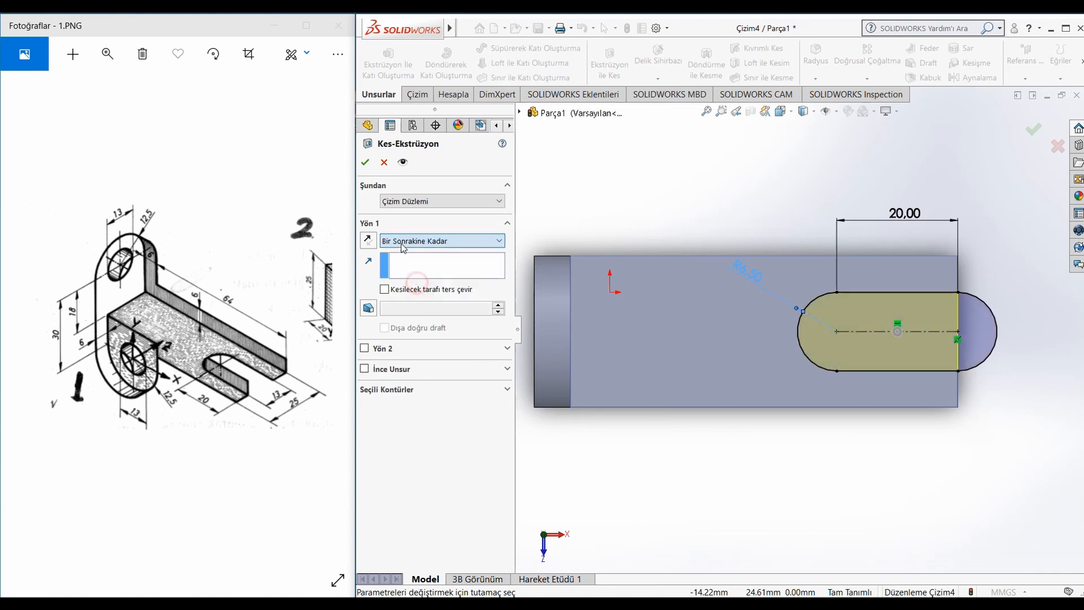
left_click(365, 162)
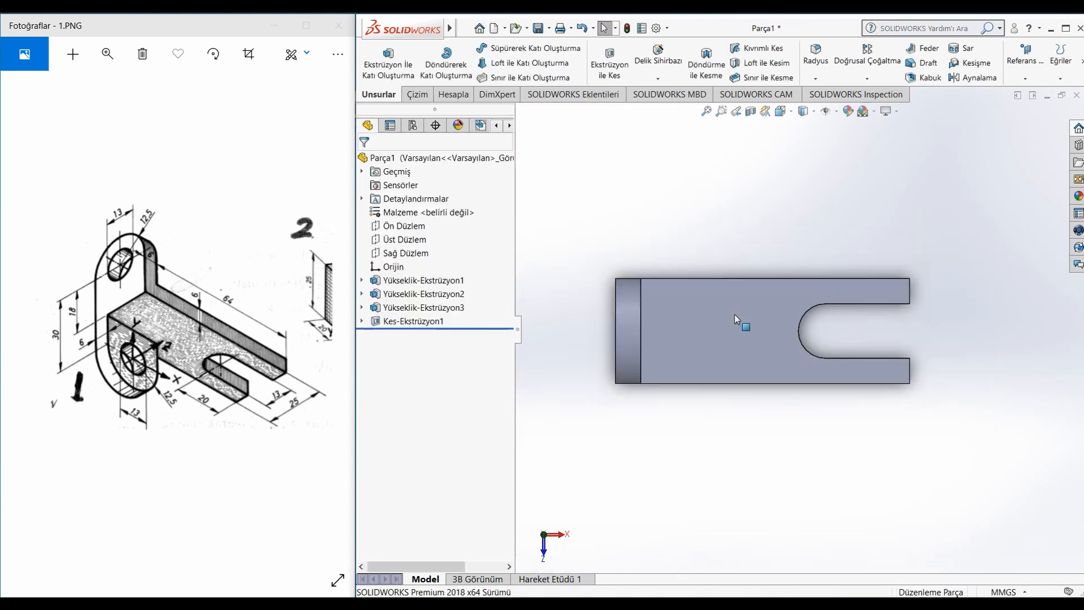
middle_click_drag(734, 319, 762, 220)
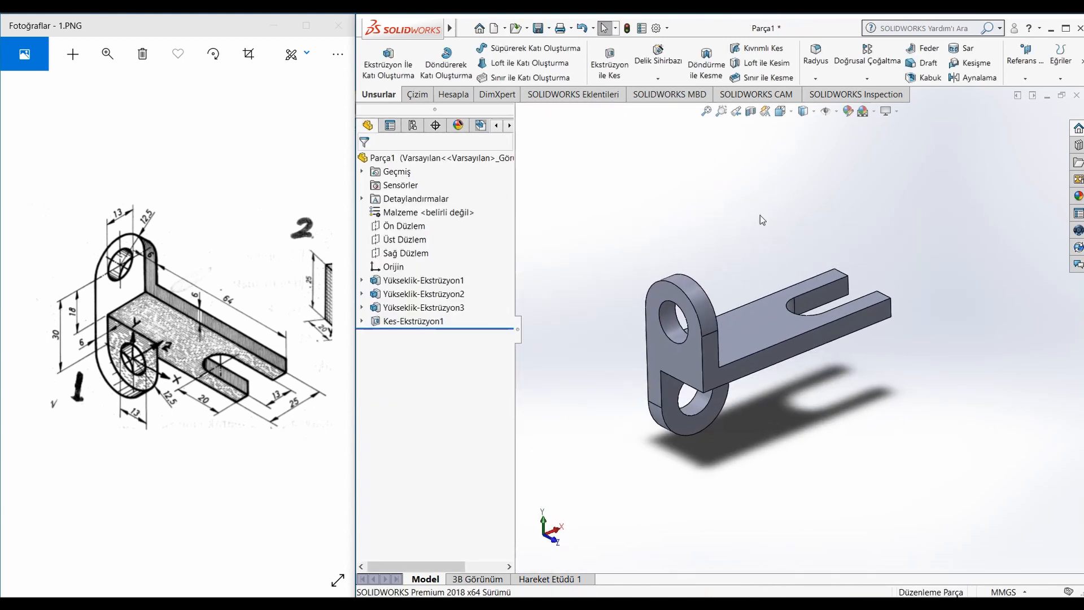
left_click(393, 267)
left_click(798, 202)
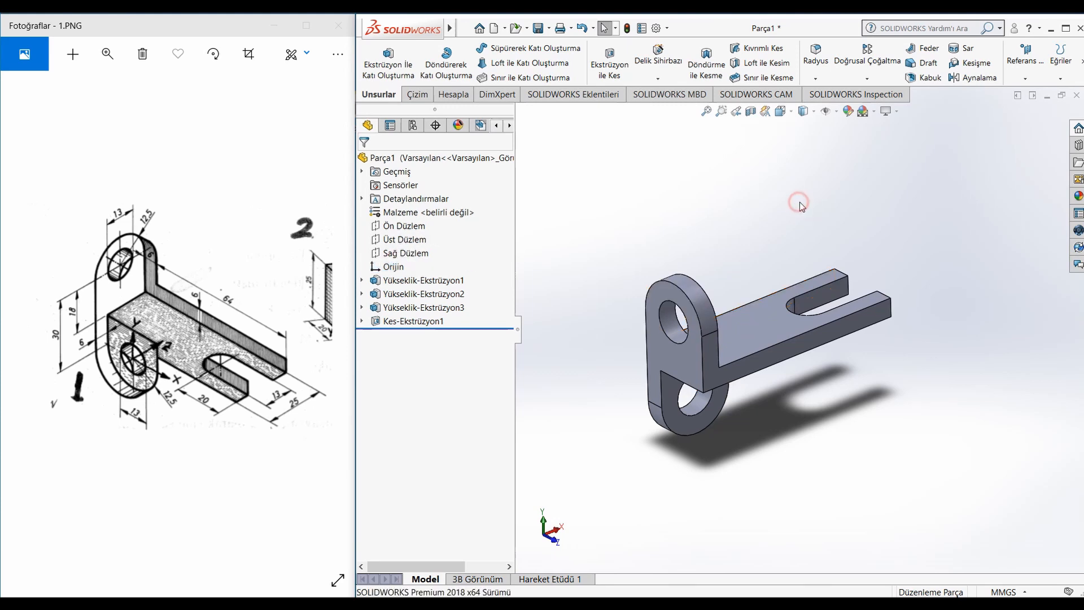